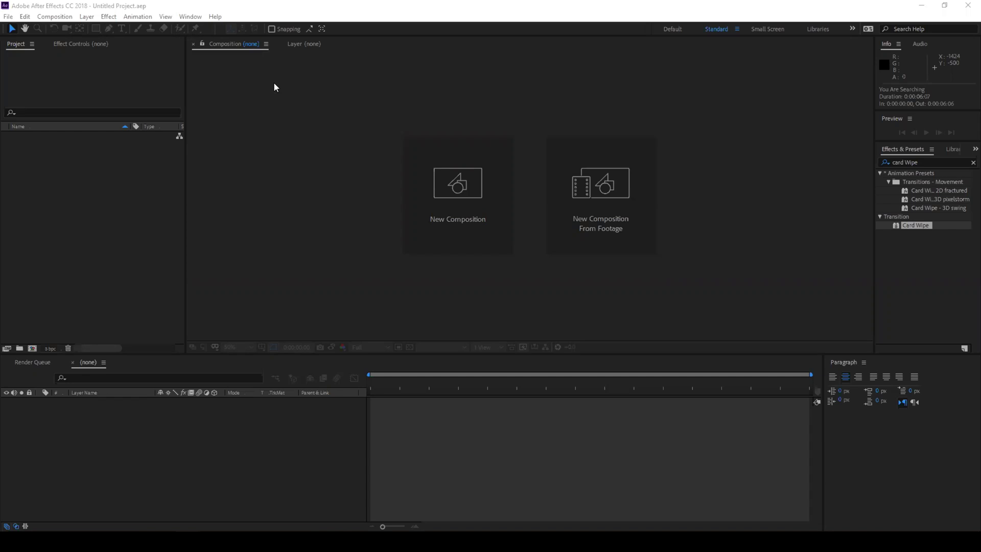
# - Create a new 1920 x 1080 composition named "Text plus logo reveal"
pyautogui.click(442, 169)
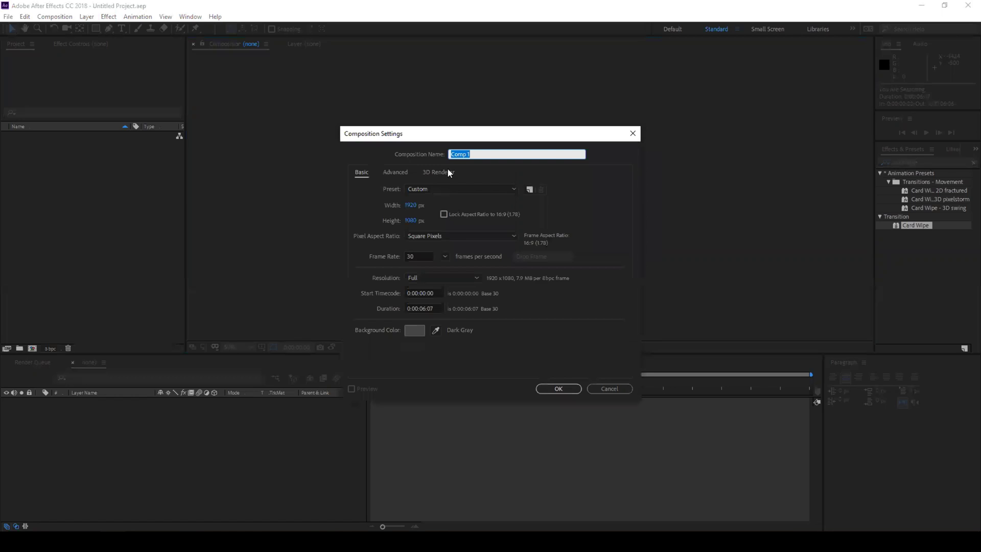
pyautogui.write('Text plus logo reveal')
pyautogui.click(556, 388)
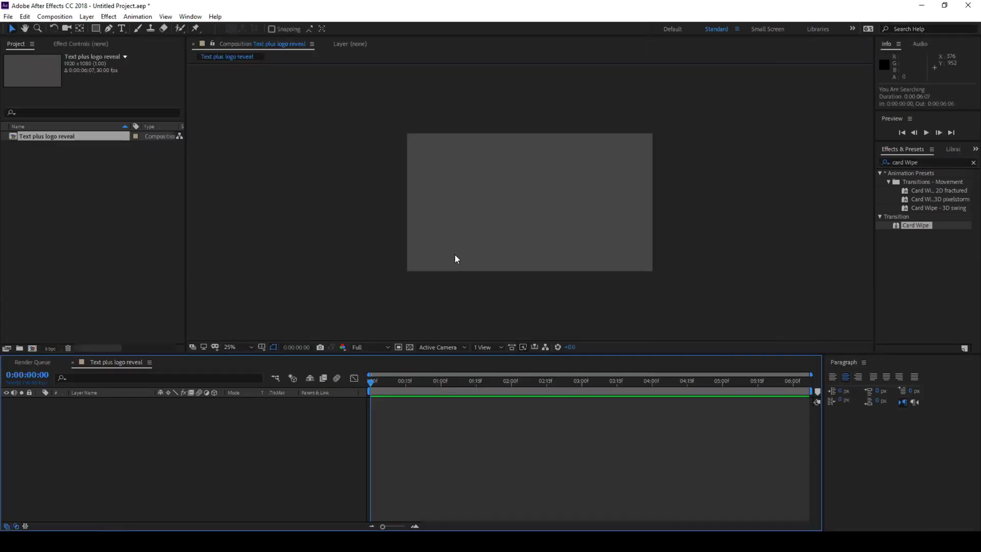
# - Add a cyan solid layer named "Background" that fills the composition
pyautogui.press('.')
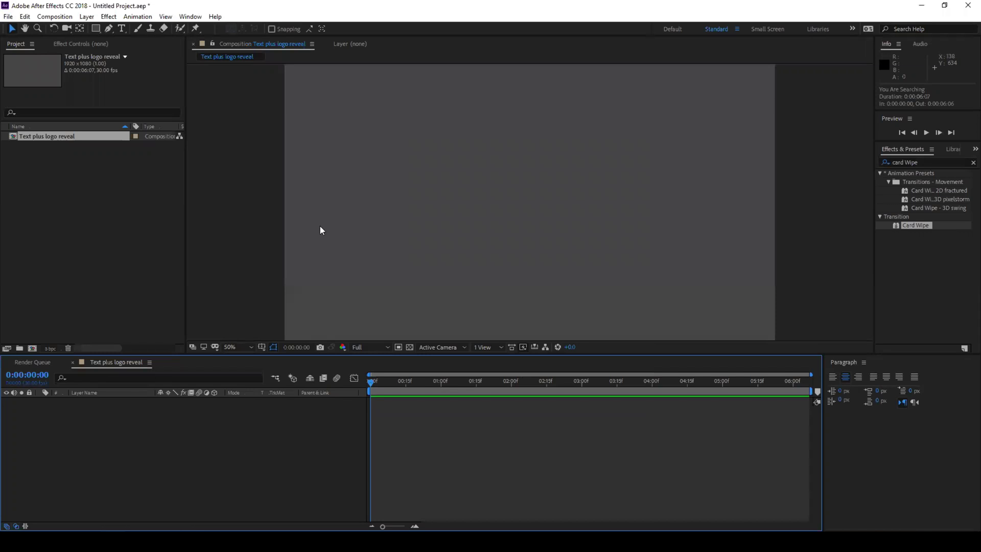
pyautogui.click(86, 17)
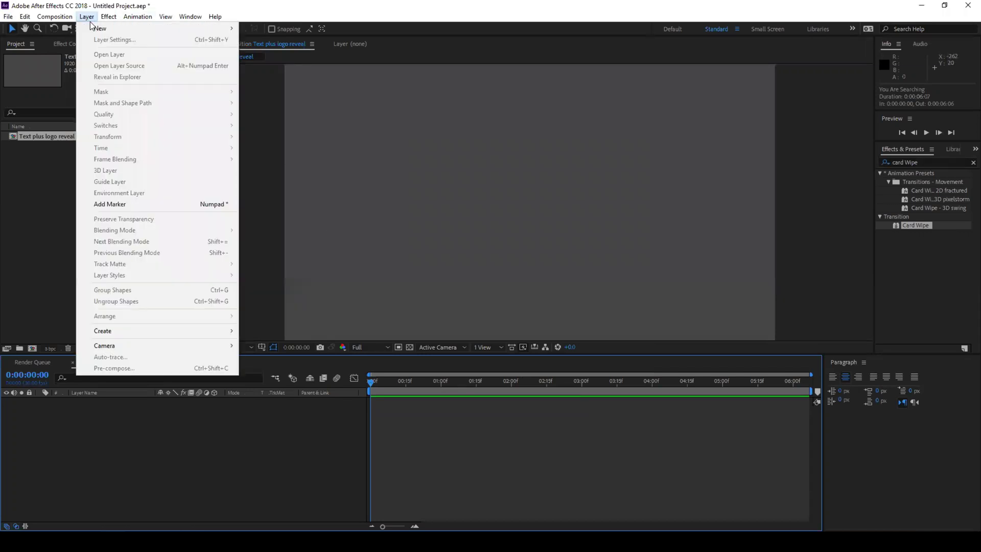
pyautogui.moveTo(95, 29)
pyautogui.click(274, 39)
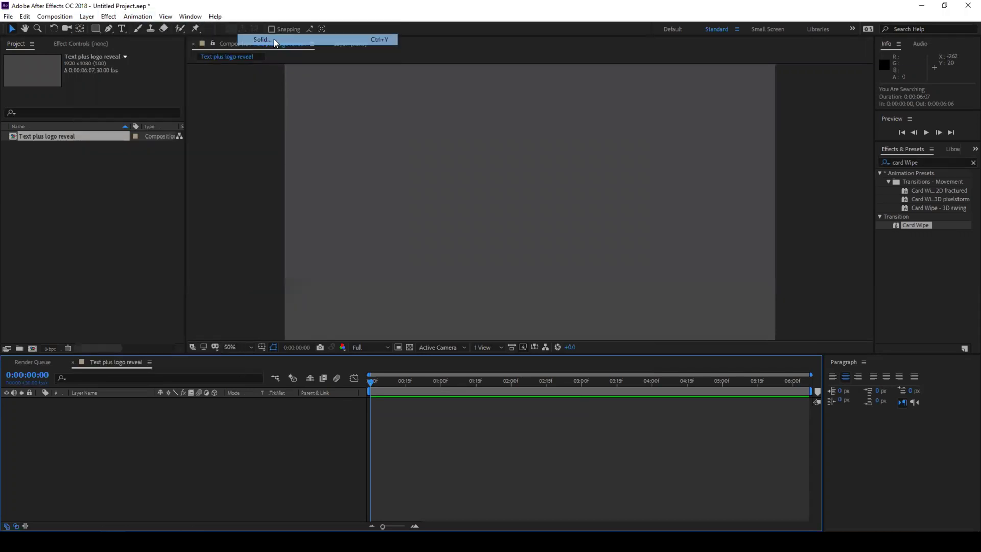
pyautogui.write('Background')
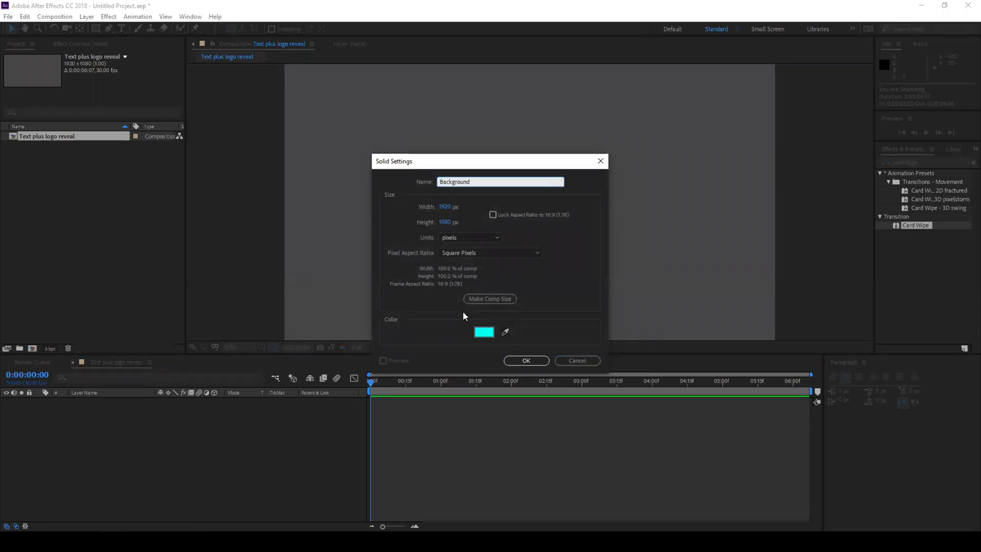
pyautogui.click(515, 361)
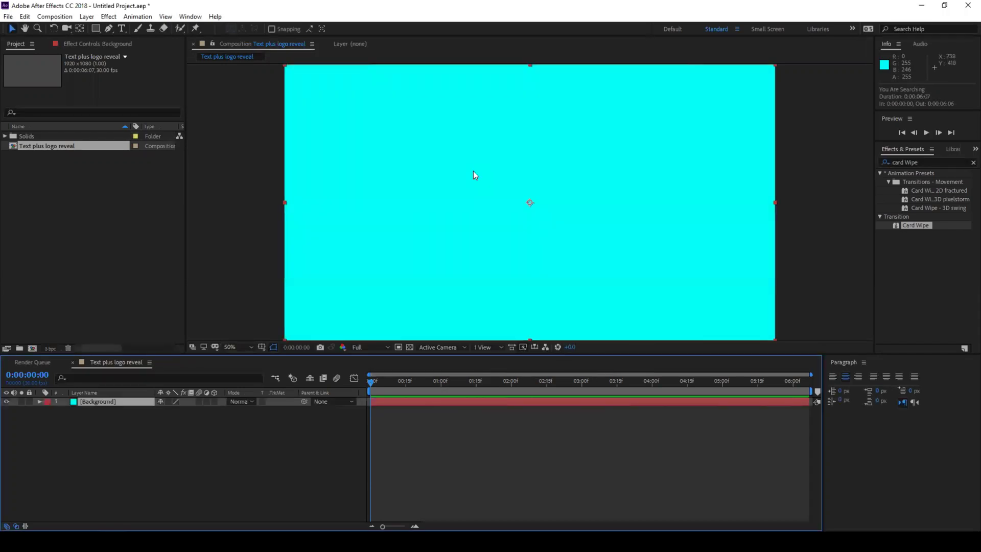
# - Find the Venetian Blinds transition effect and apply it to the Background layer
pyautogui.click(899, 162)
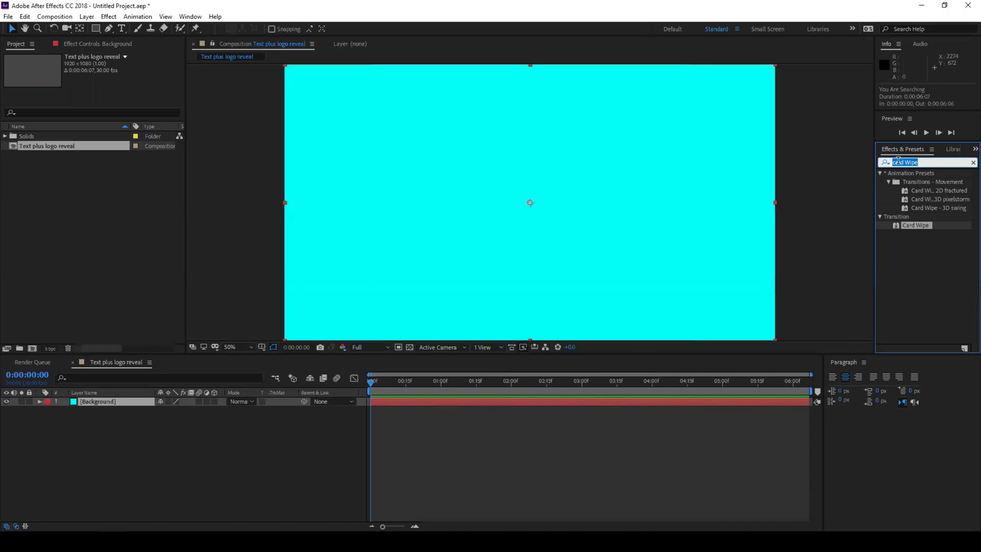
pyautogui.write('ven')
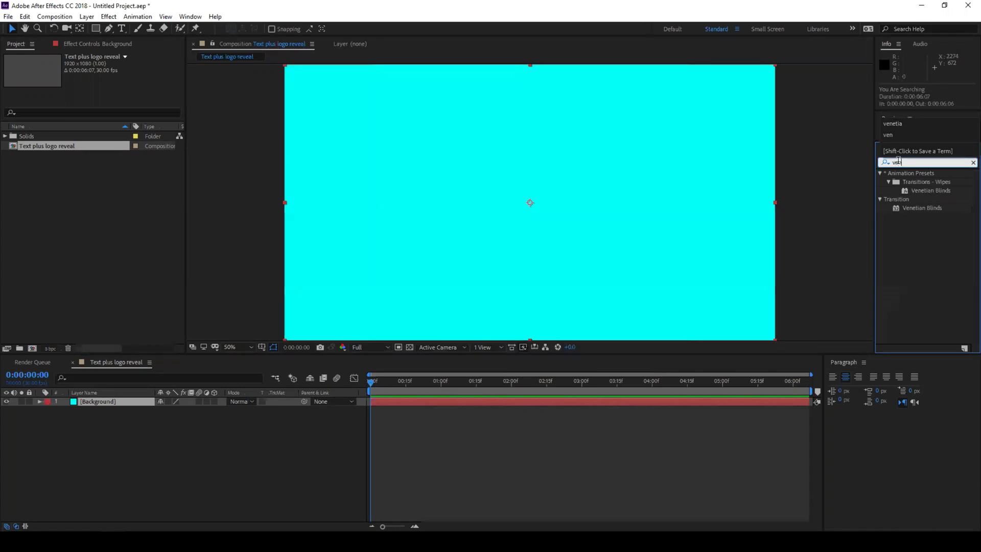
pyautogui.write('etian')
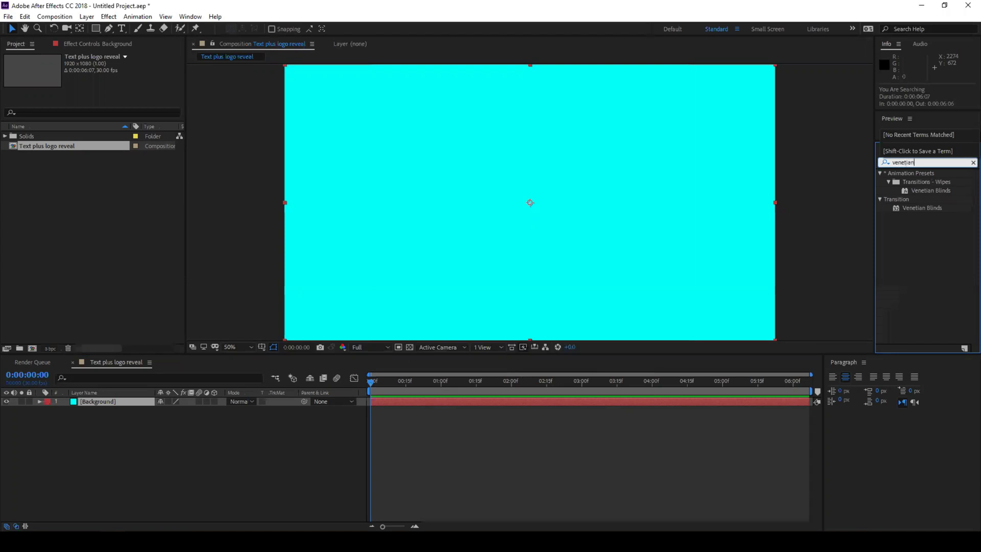
pyautogui.click(915, 208)
pyautogui.moveTo(921, 207); pyautogui.dragTo(591, 206)
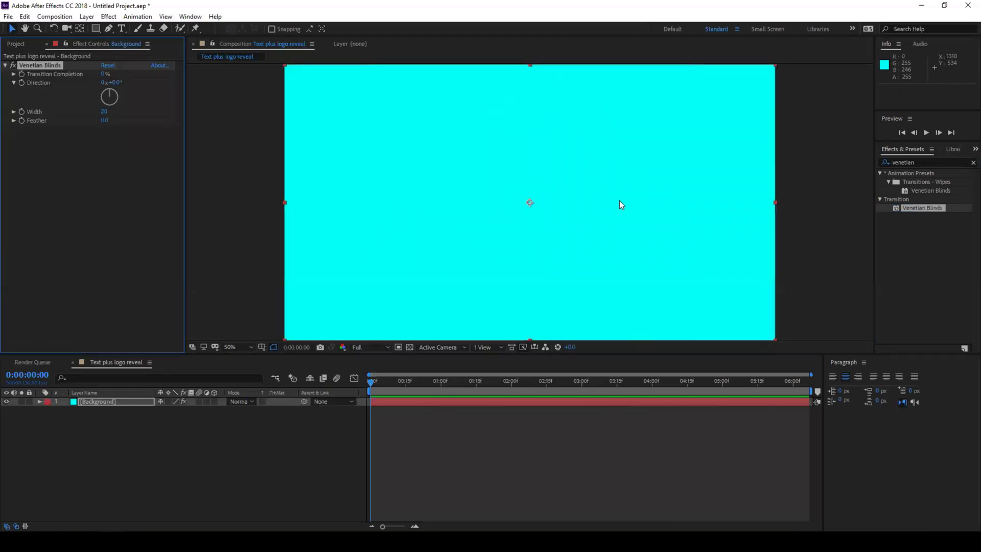
# - Set the Venetian Blinds transition completion to 5%, direction to about 53°, width to 25 and feather to 8
pyautogui.click(104, 75)
pyautogui.write('5')
pyautogui.press('Return')
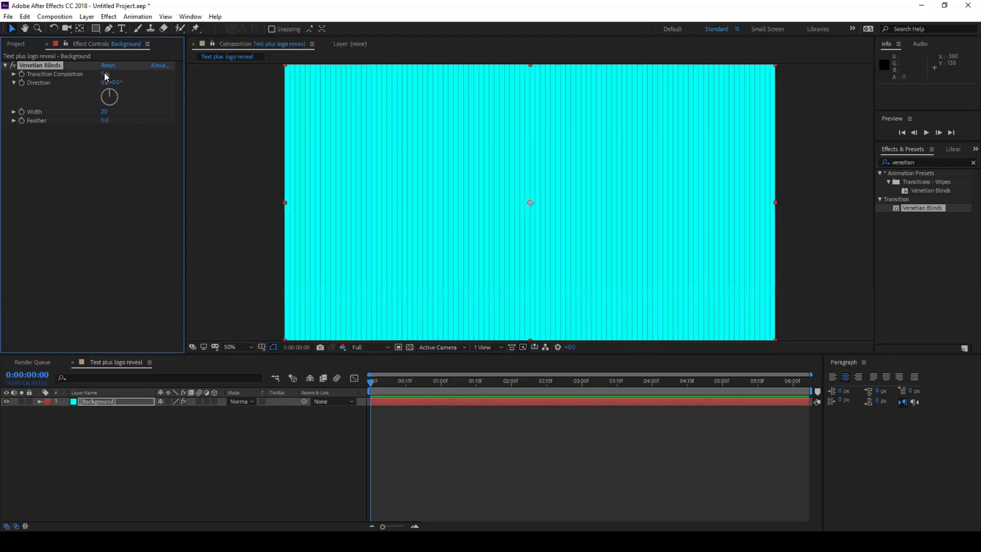
pyautogui.moveTo(114, 83); pyautogui.dragTo(159, 86)
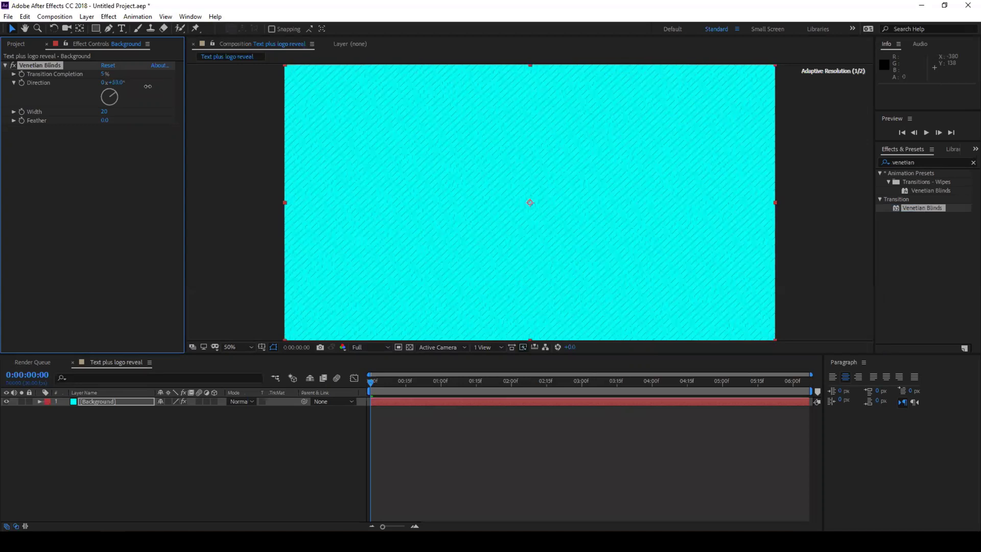
pyautogui.click(103, 114)
pyautogui.write('25')
pyautogui.press('Return')
pyautogui.click(104, 121)
pyautogui.write('8')
pyautogui.press('Return')
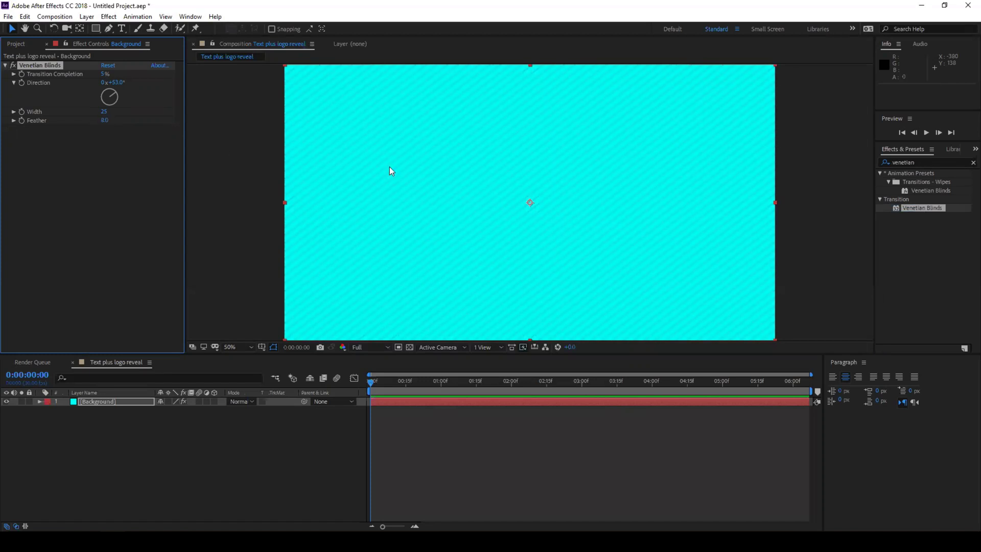
# - Create a paragraph text layer reading "You Are SEARCHING" in mid-frame, widening its box until SEARCHING fits on one line
pyautogui.scroll(-2, 389, 168)
pyautogui.scroll(2, 389, 167)
pyautogui.click(122, 28)
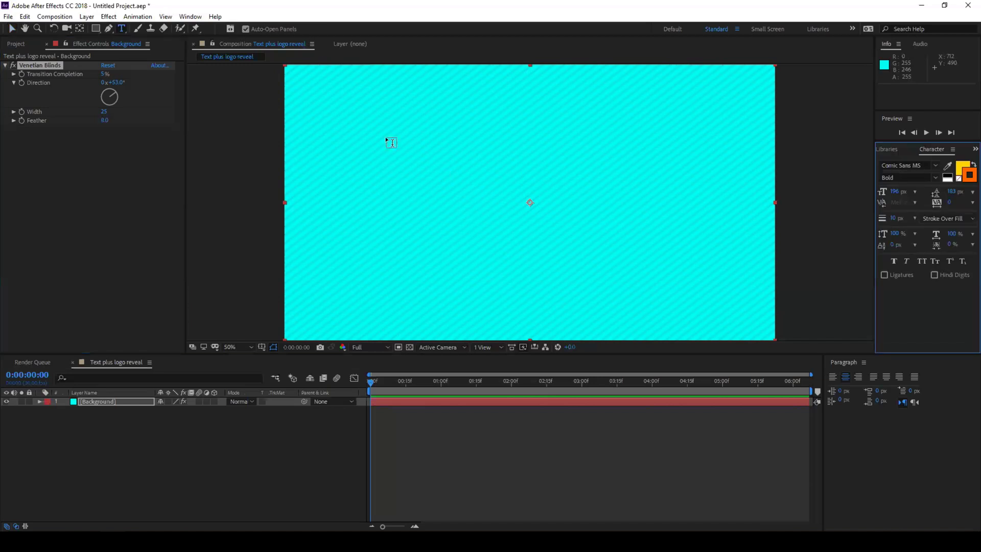
pyautogui.moveTo(388, 136); pyautogui.dragTo(681, 286)
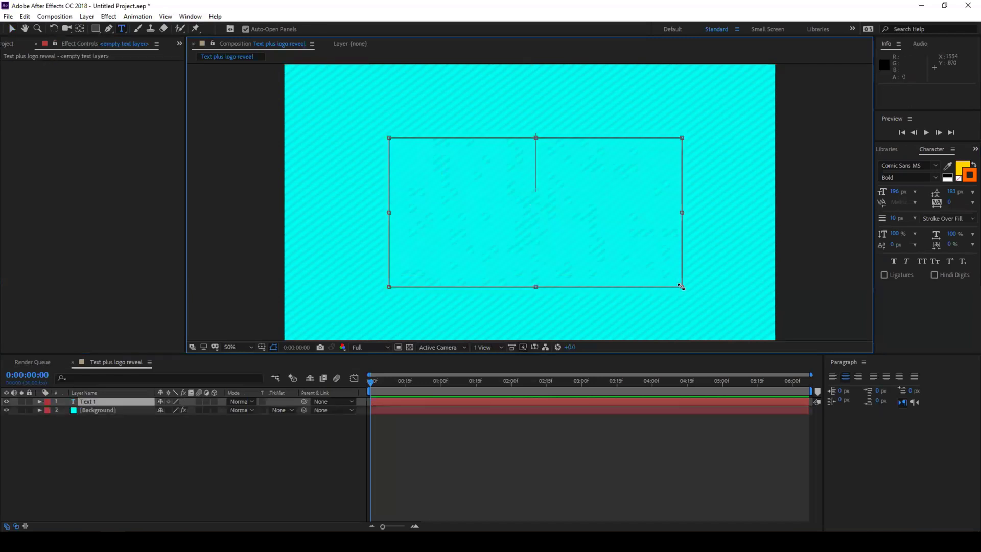
pyautogui.write('You Are SE')
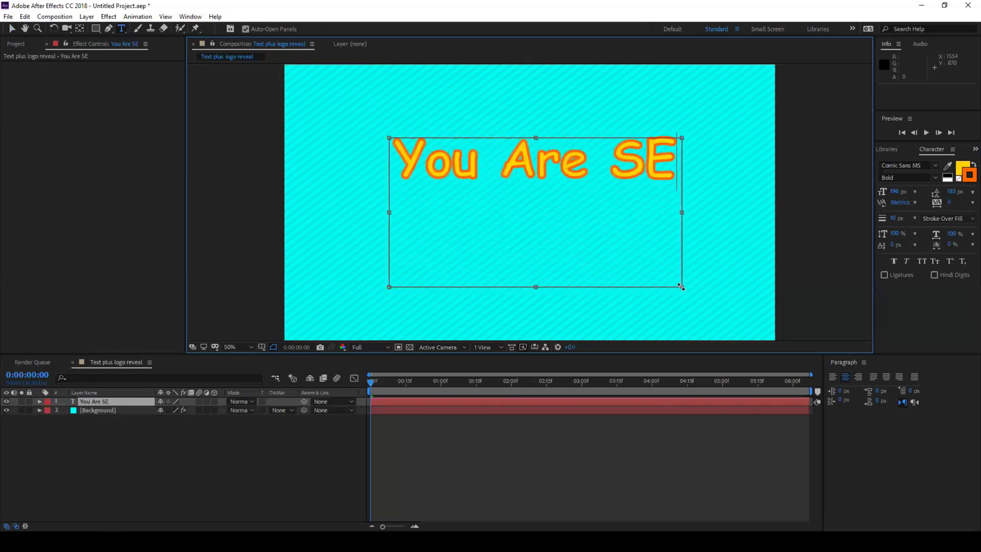
pyautogui.write('a')
pyautogui.press('BackSpace')
pyautogui.write('AR')
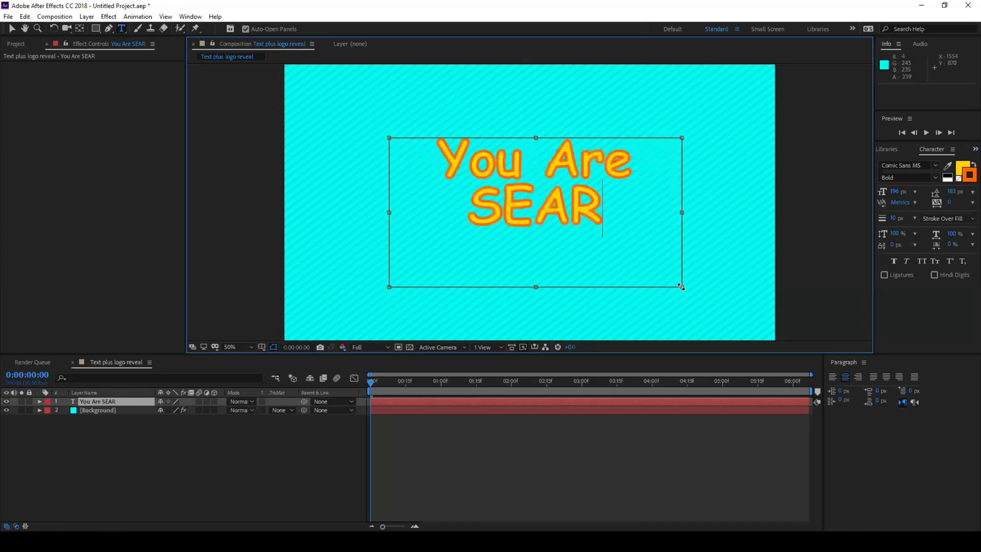
pyautogui.write('CHING')
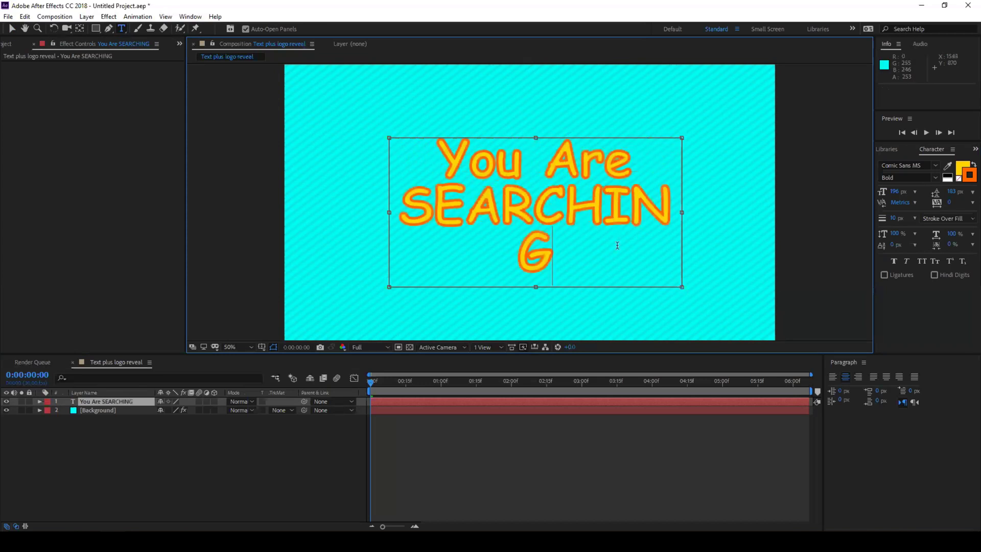
pyautogui.moveTo(389, 214); pyautogui.dragTo(371, 215)
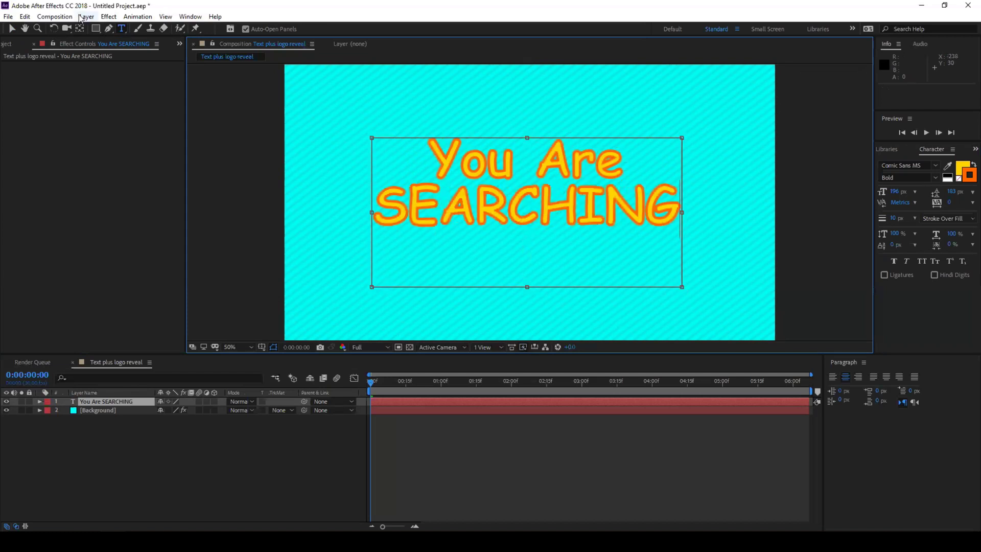
# - Break the line before "Are" and shift the text layer 20 px right and 24 px down
pyautogui.click(12, 28)
pyautogui.doubleClick(463, 173)
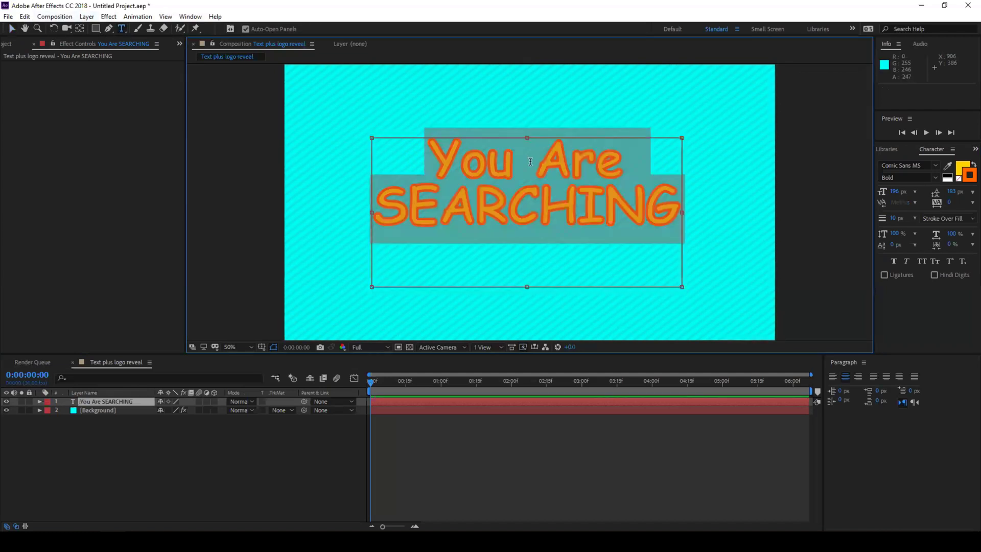
pyautogui.click(535, 160)
pyautogui.press('Return')
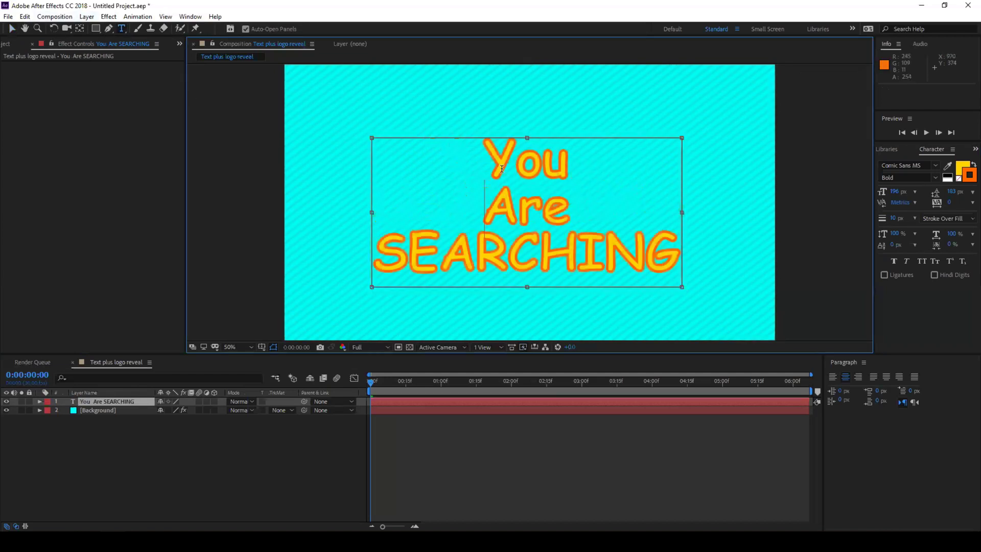
pyautogui.click(11, 28)
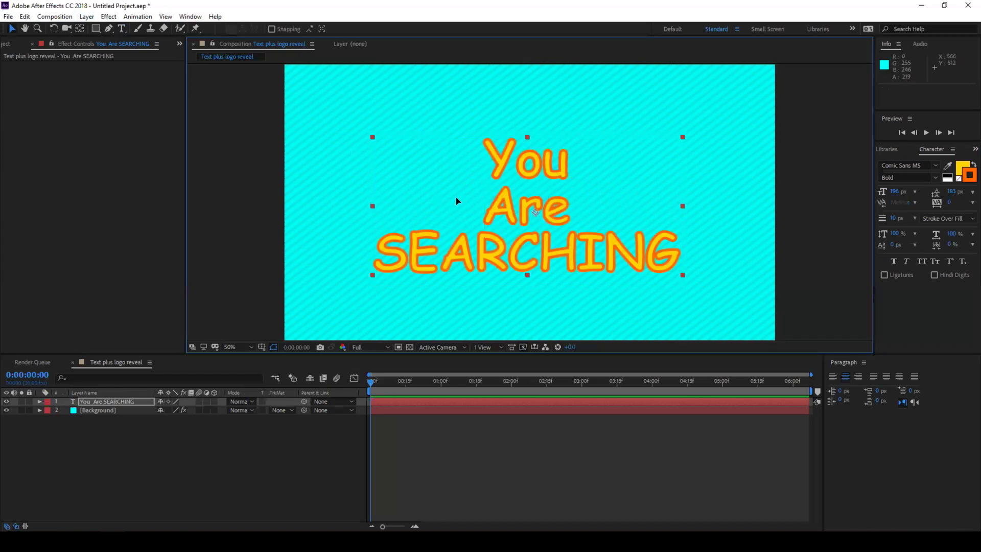
pyautogui.moveTo(454, 198); pyautogui.dragTo(459, 205)
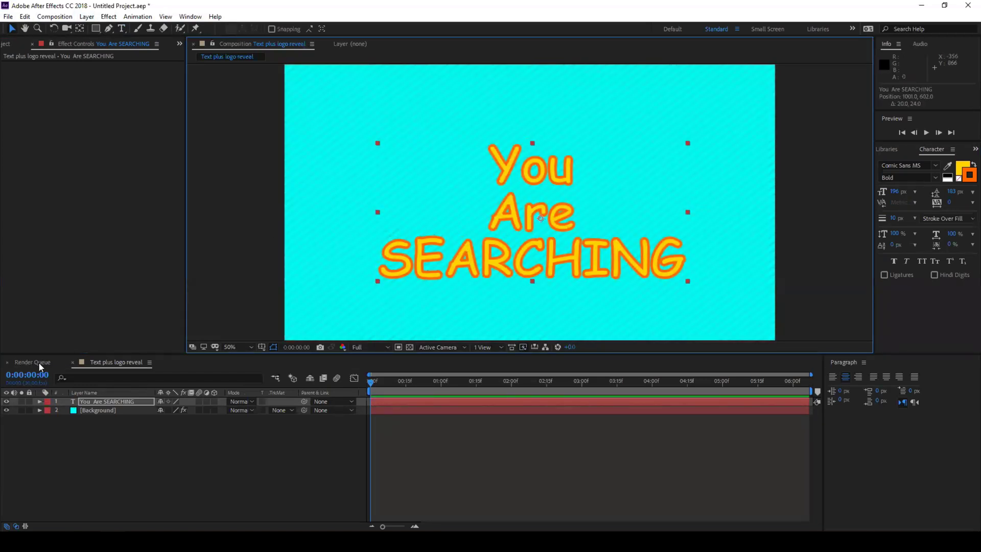
# - Add a Scale text animator to the "You Are SEARCHING" layer
pyautogui.click(40, 402)
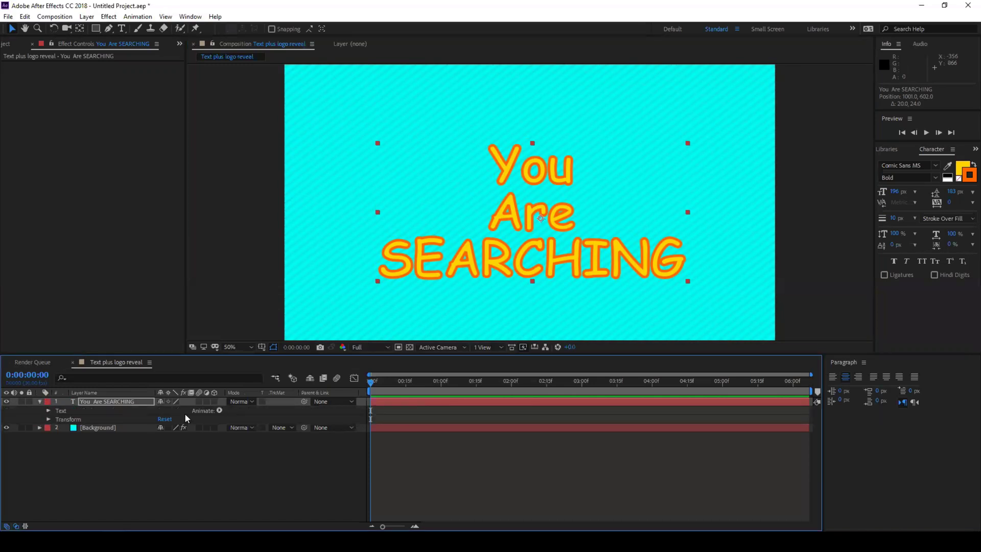
pyautogui.click(220, 410)
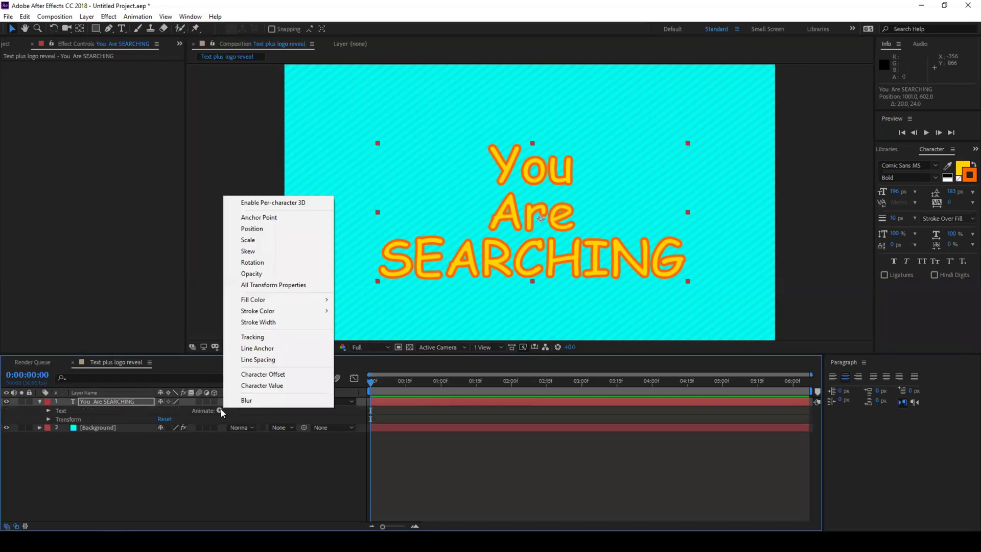
pyautogui.click(249, 240)
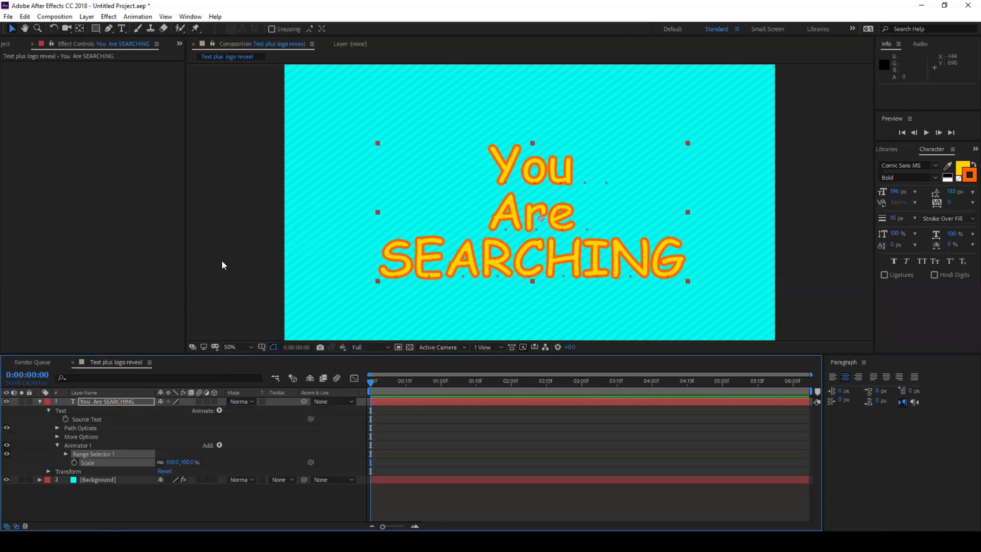
# - Keyframe the range selector's Start at 0% at 0:00:00:00 and 100% at 0:00:01:15
pyautogui.click(66, 454)
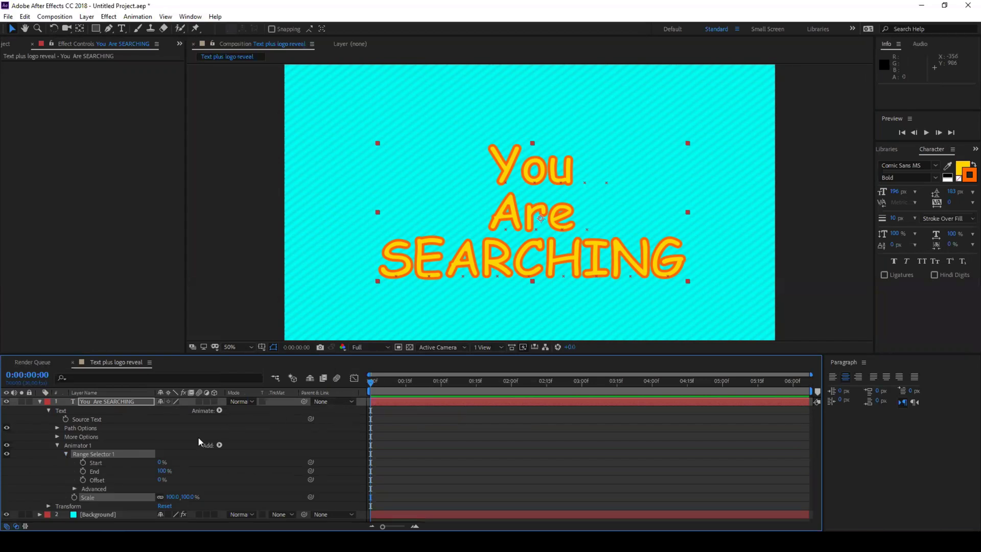
pyautogui.click(82, 462)
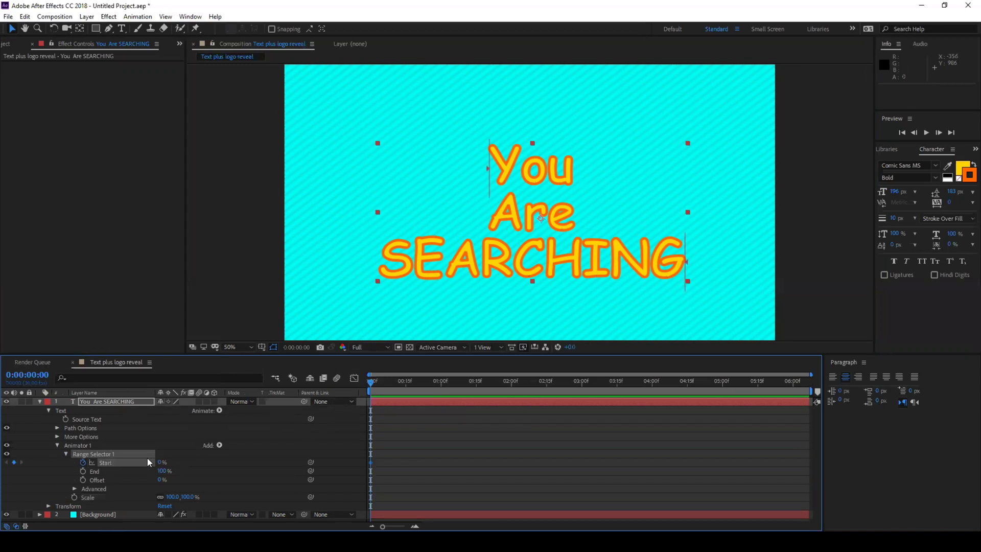
pyautogui.click(476, 381)
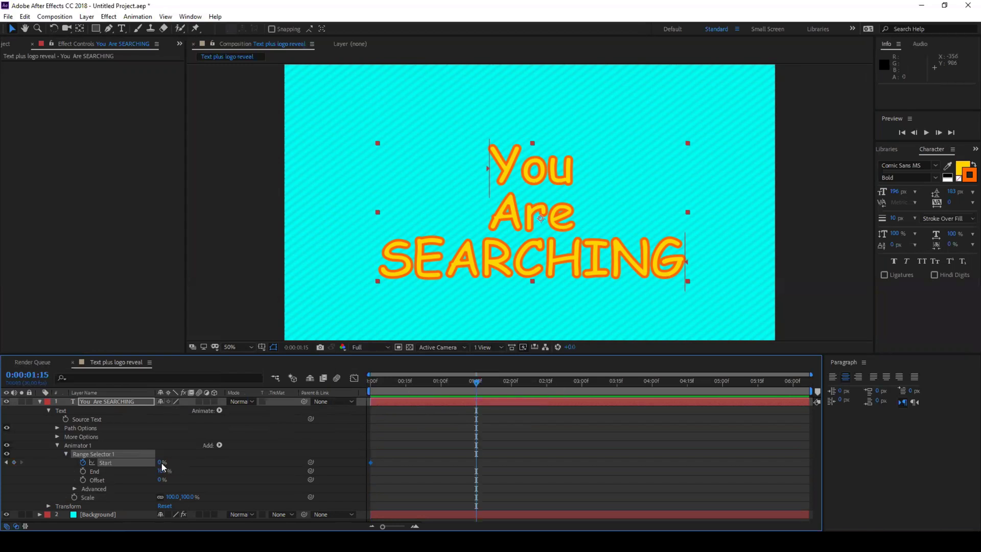
pyautogui.moveTo(160, 463); pyautogui.dragTo(303, 450)
# - Set the text animator's Scale to 0%
pyautogui.click(188, 495)
pyautogui.write('0')
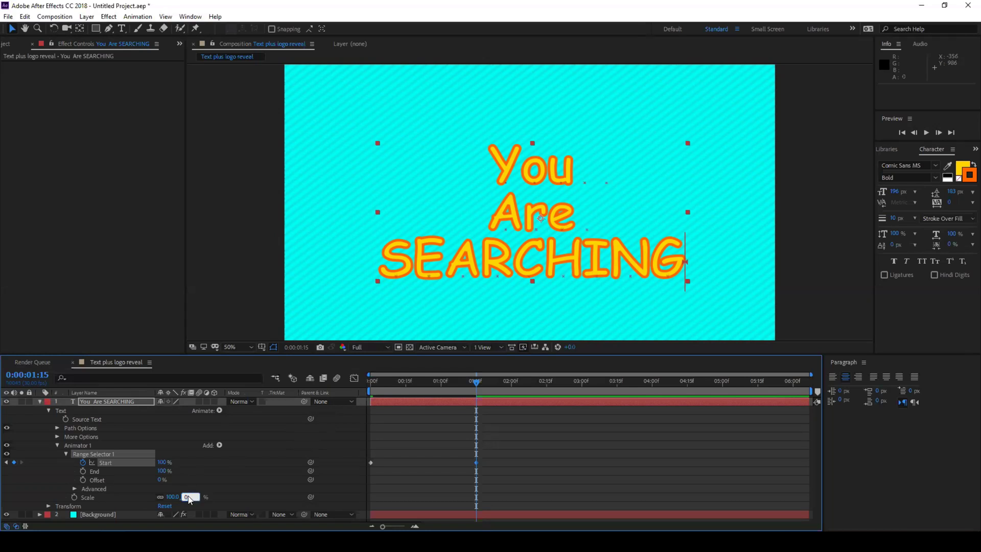
pyautogui.press('Return')
# - Preview the text reveal from the start, return the playhead to 0:00:00:00 and collapse the text layer's properties
pyautogui.click(371, 383)
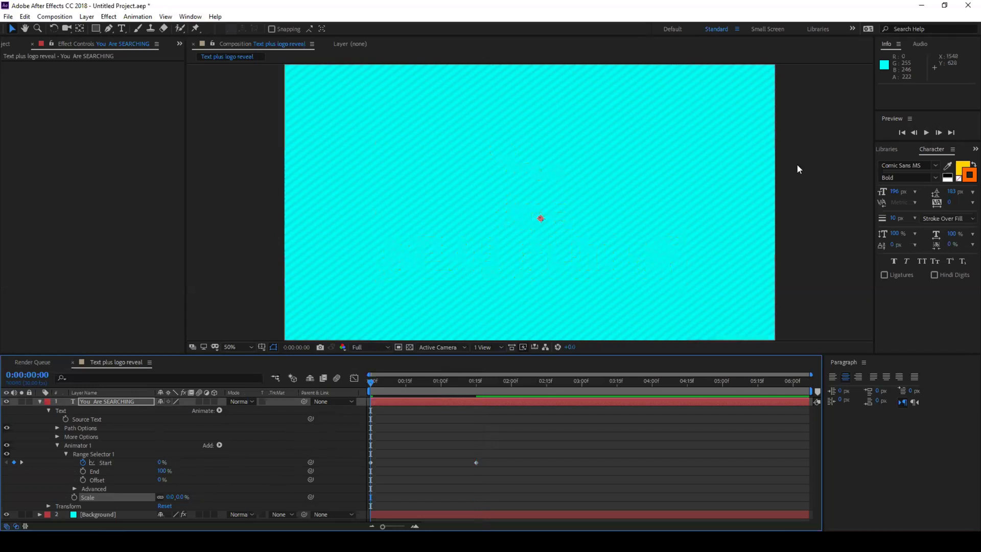
pyautogui.click(926, 133)
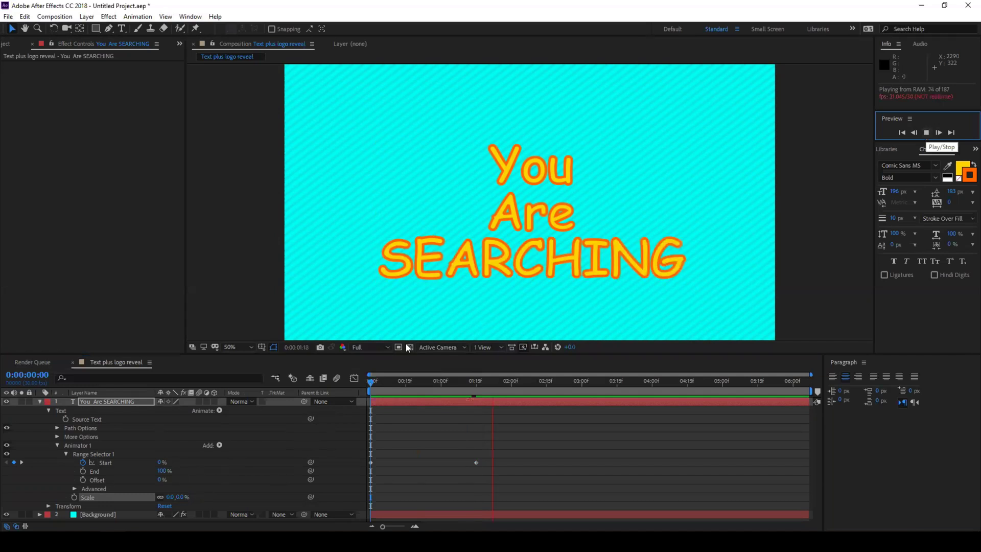
pyautogui.click(394, 381)
pyautogui.moveTo(373, 384)
pyautogui.mouseDown()
pyautogui.moveTo(488, 386)
pyautogui.moveTo(360, 391)
pyautogui.moveTo(364, 385)
pyautogui.mouseUp()
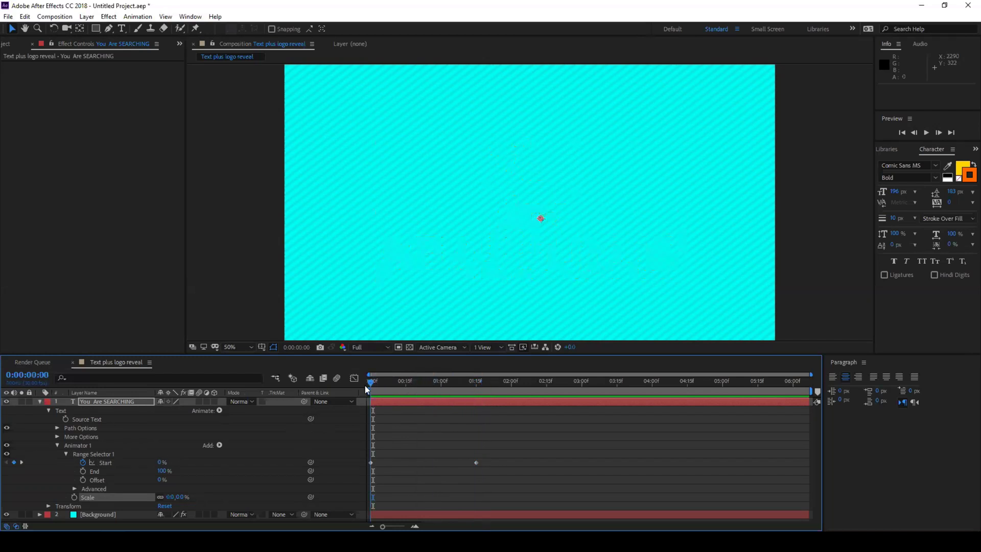
pyautogui.click(39, 402)
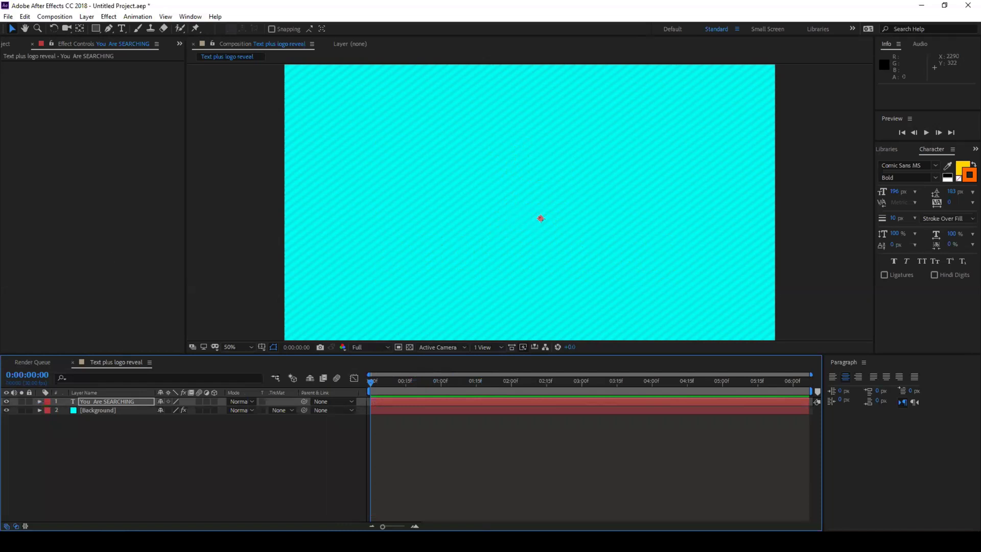
# - Add Google Logo.png to the composition above the text layer and scale it to 128%
pyautogui.hotkey('ctrl', '0')
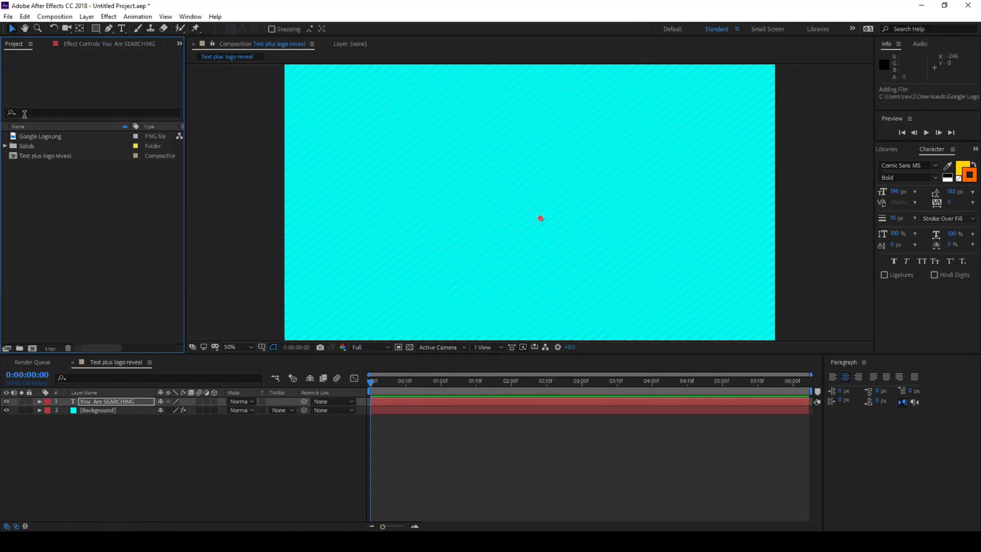
pyautogui.click(41, 136)
pyautogui.moveTo(42, 134); pyautogui.dragTo(542, 218)
pyautogui.moveTo(406, 387); pyautogui.dragTo(486, 387)
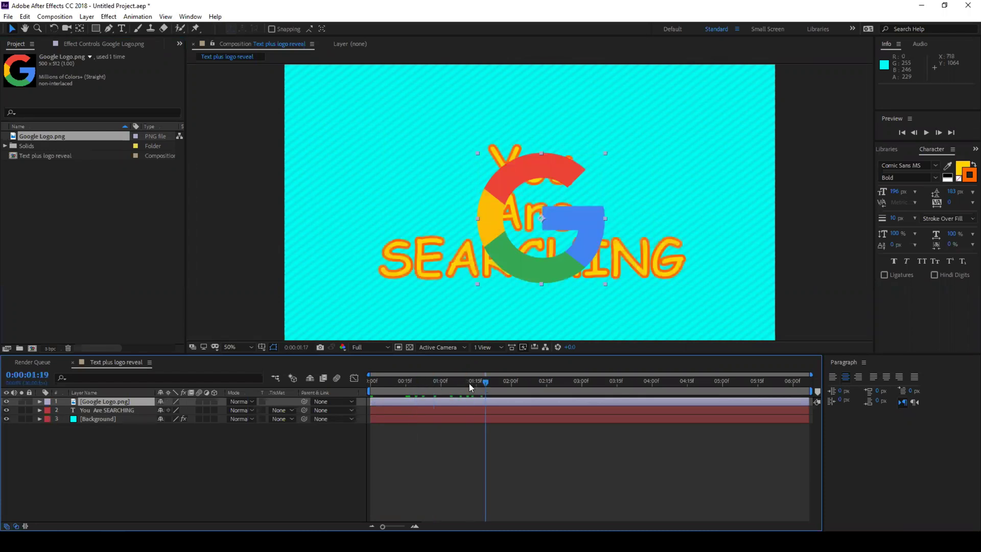
pyautogui.press('s')
pyautogui.moveTo(189, 410); pyautogui.dragTo(203, 410)
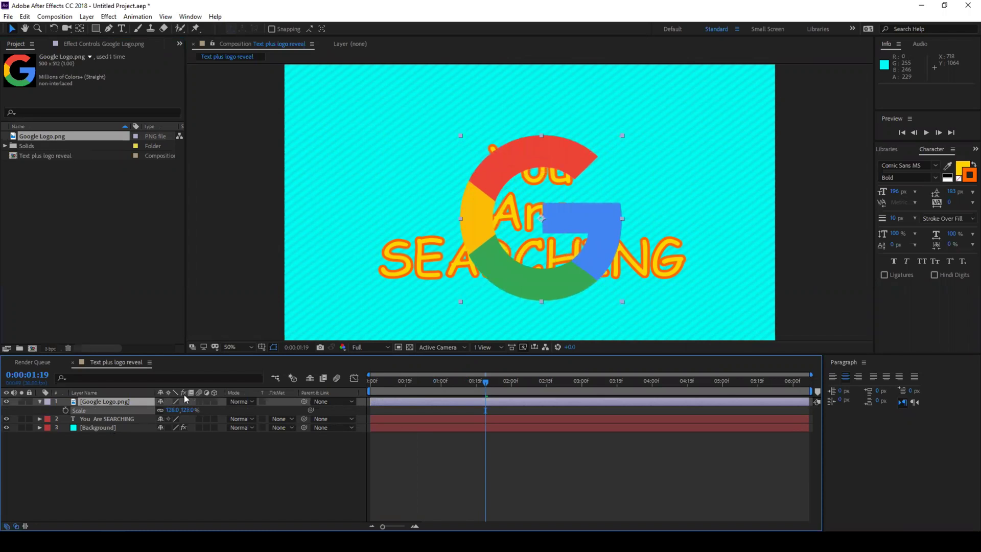
# - Pre-compose the Google Logo.png layer as "Logo", moving all attributes into the new composition
pyautogui.rightClick(106, 400)
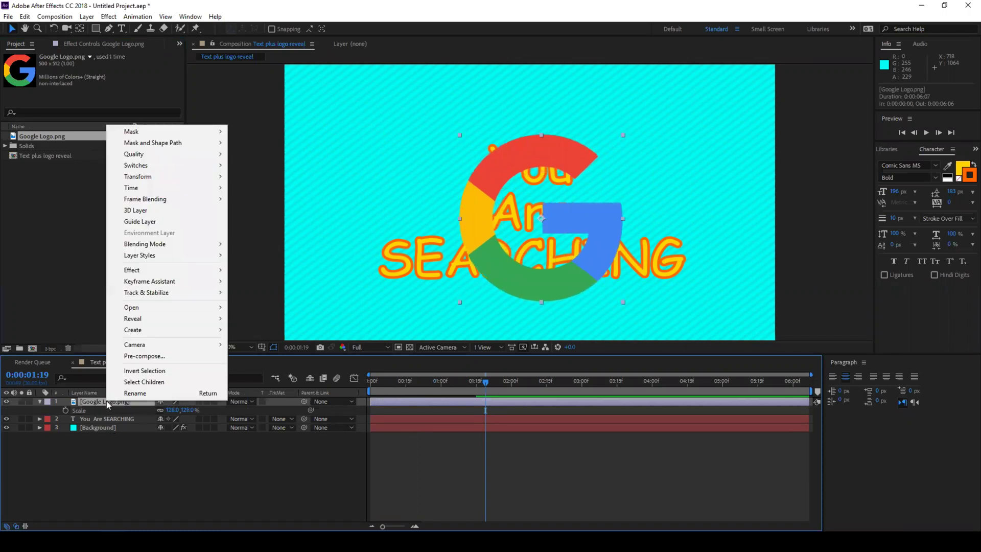
pyautogui.click(145, 356)
pyautogui.write('Logo')
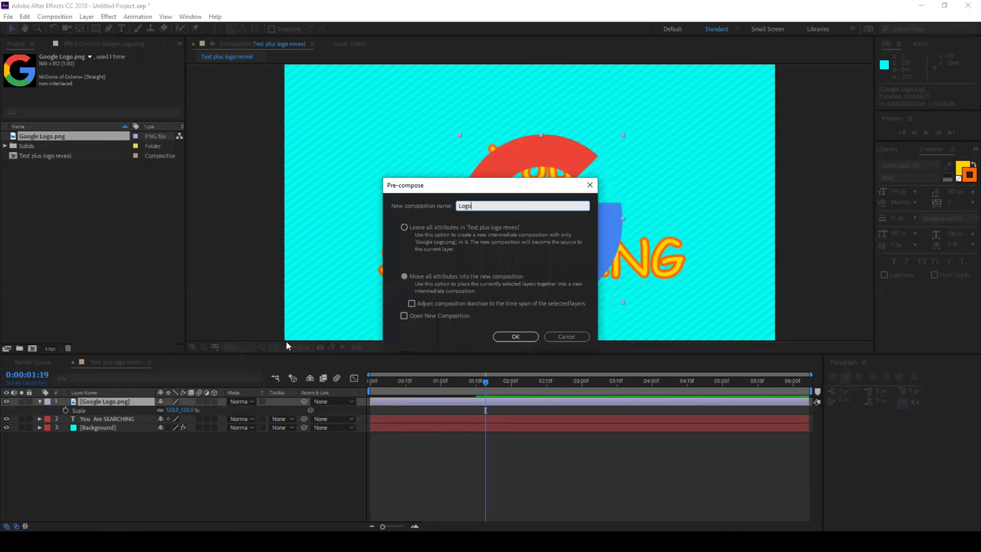
pyautogui.click(404, 275)
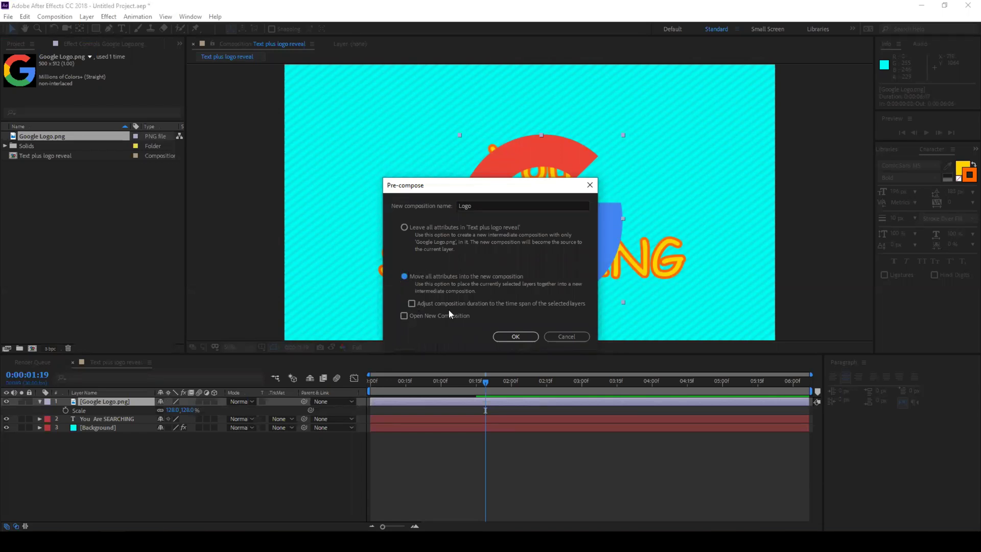
pyautogui.click(515, 337)
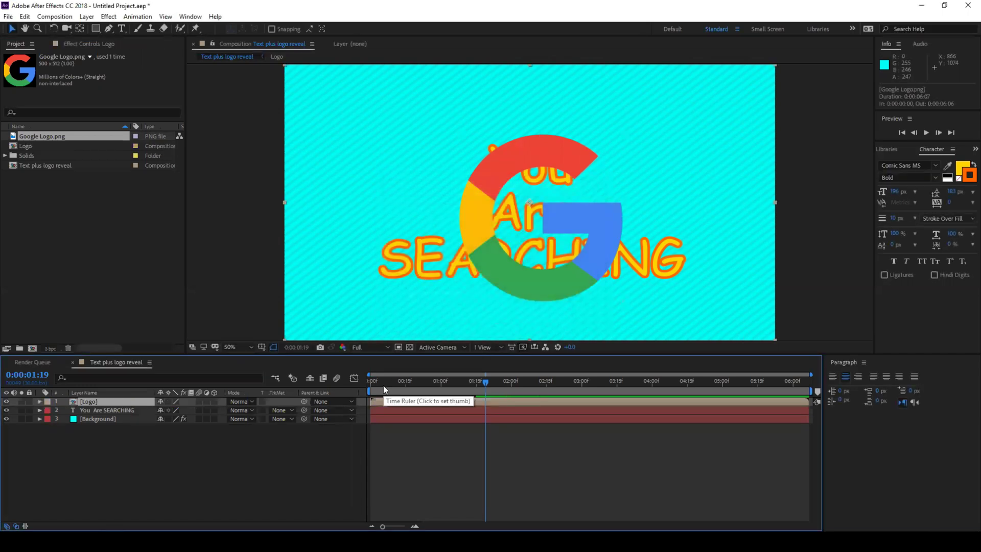
# - Hide the Logo layer and scrub the text reveal from the start to 0:00:01:10
pyautogui.moveTo(383, 387); pyautogui.dragTo(360, 391)
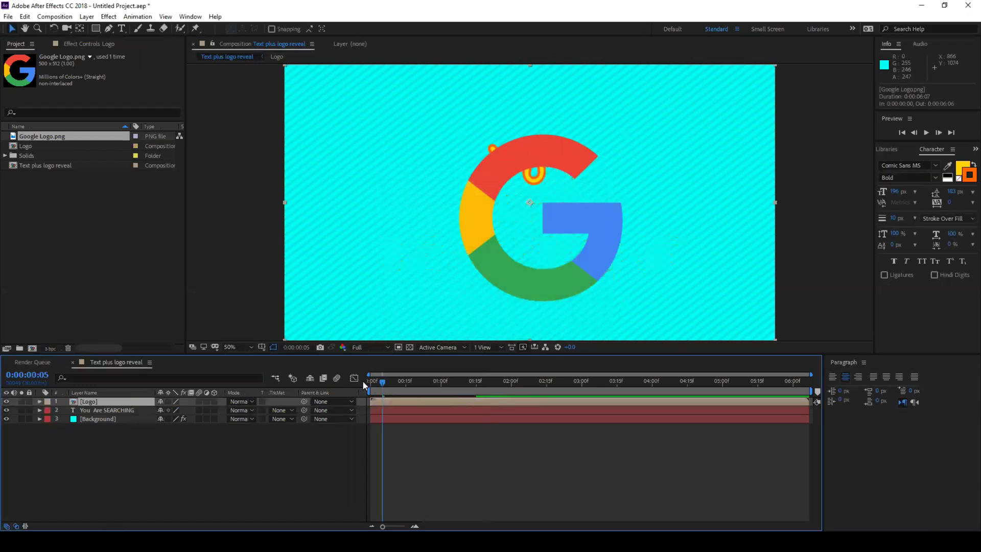
pyautogui.click(6, 402)
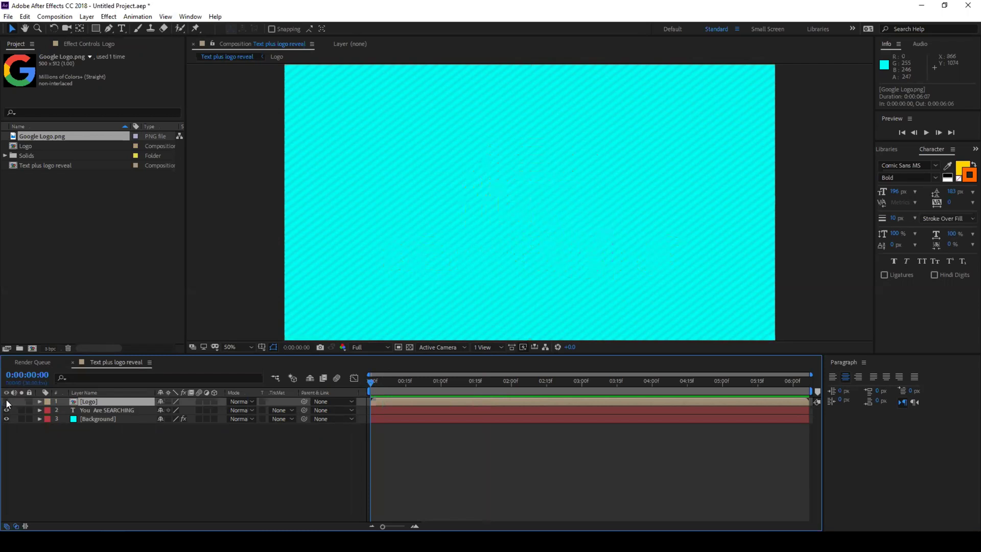
pyautogui.moveTo(434, 388); pyautogui.dragTo(464, 383)
# - Find the Card Wipe transition effect and apply it to the "You Are SEARCHING" layer
pyautogui.click(110, 410)
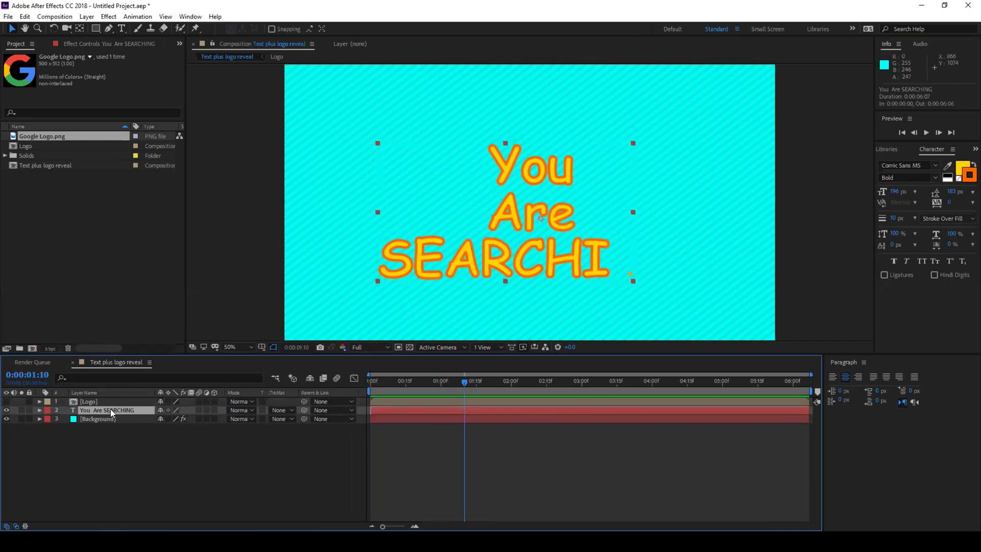
pyautogui.click(887, 149)
pyautogui.click(880, 150)
pyautogui.doubleClick(903, 162)
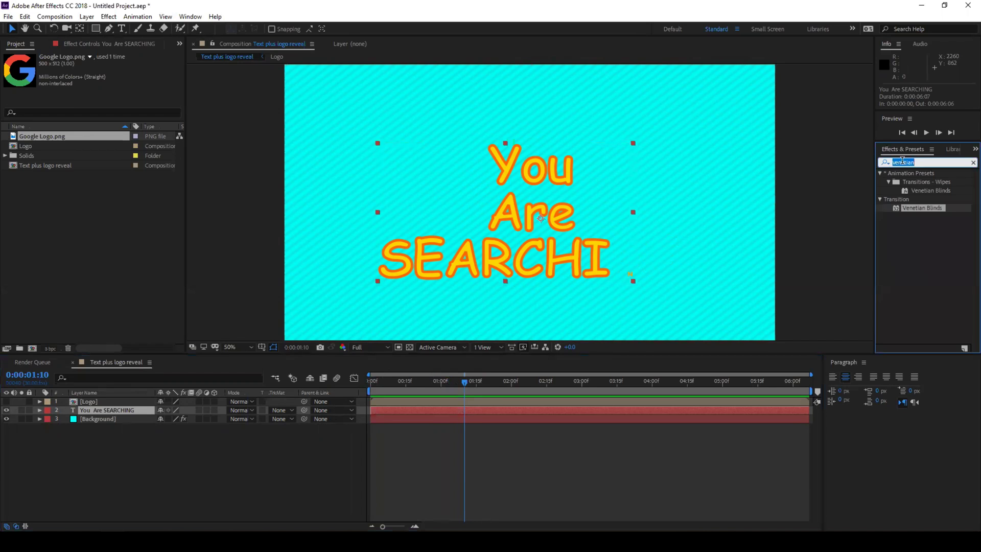
pyautogui.write('Car')
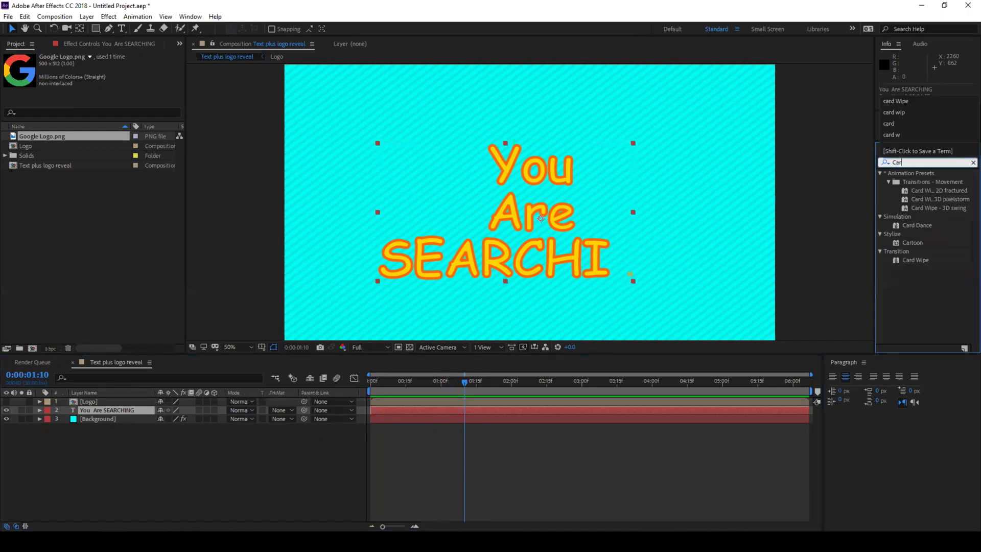
pyautogui.write('d Wipe')
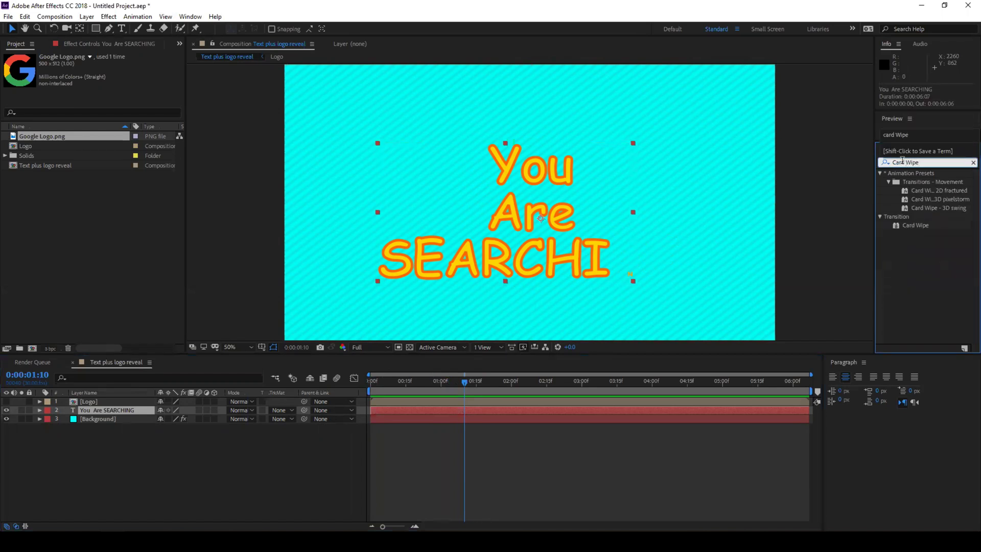
pyautogui.moveTo(918, 225); pyautogui.dragTo(542, 247)
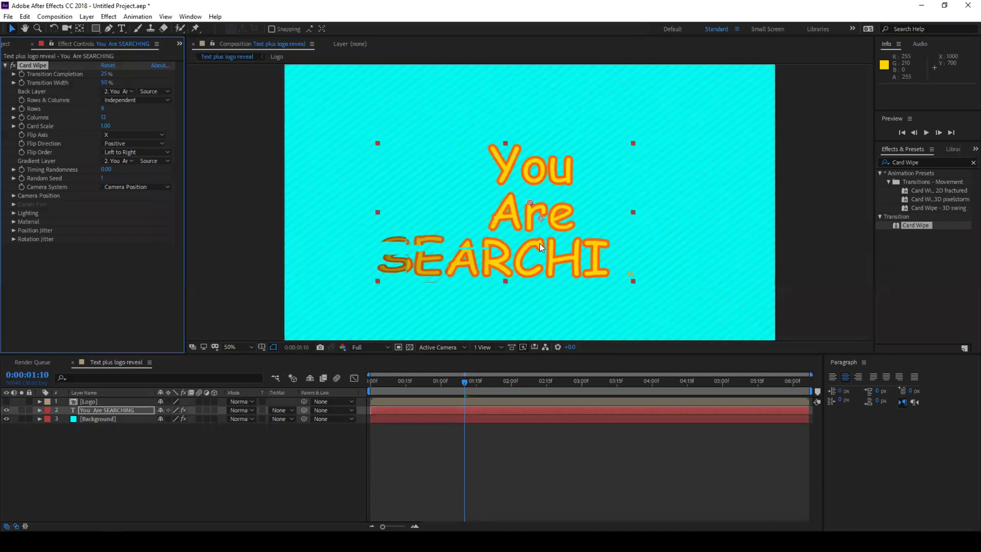
# - Keyframe the Card Wipe's Transition Completion at 0% at 0:00:02:01 and reveal the text layer's keyframes
pyautogui.click(388, 410)
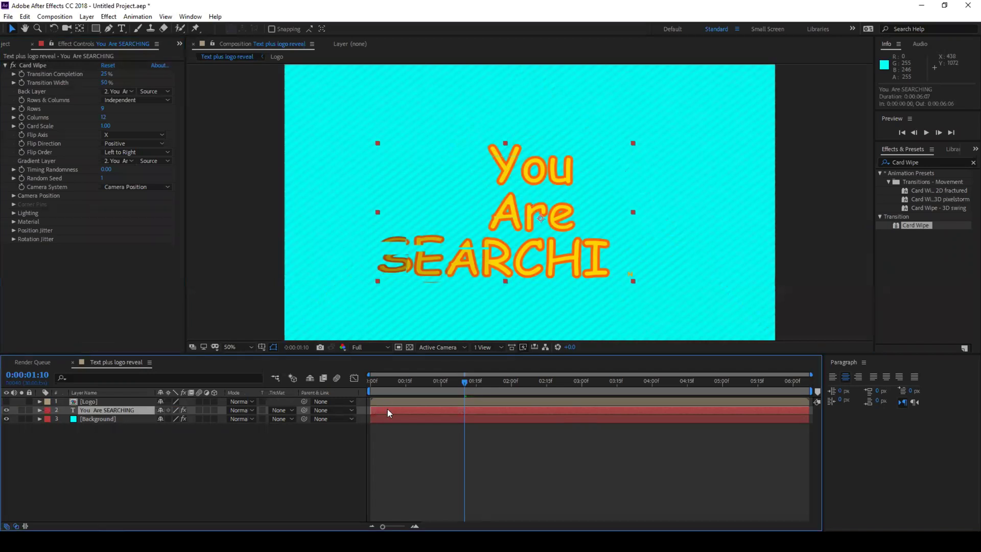
pyautogui.press('u')
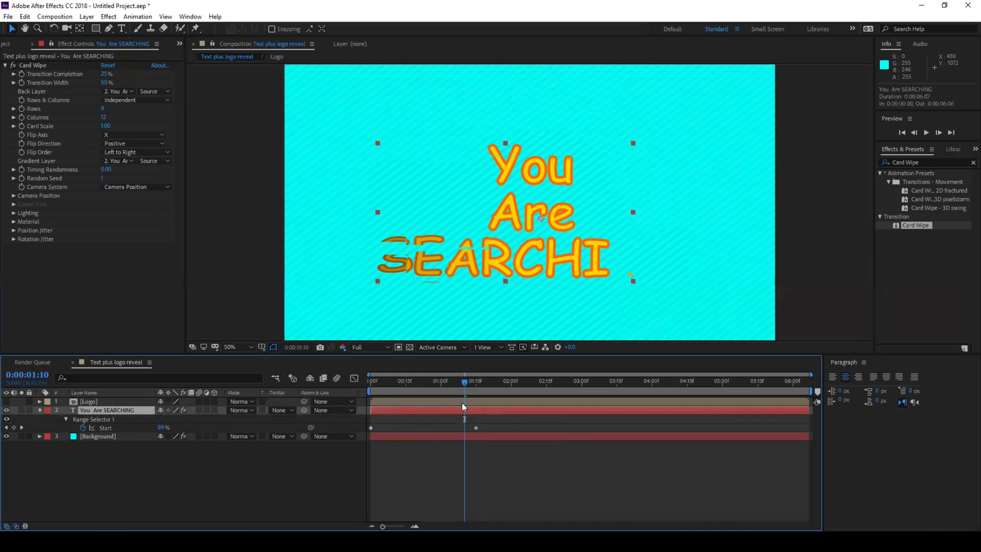
pyautogui.click(468, 381)
pyautogui.moveTo(469, 381); pyautogui.dragTo(514, 383)
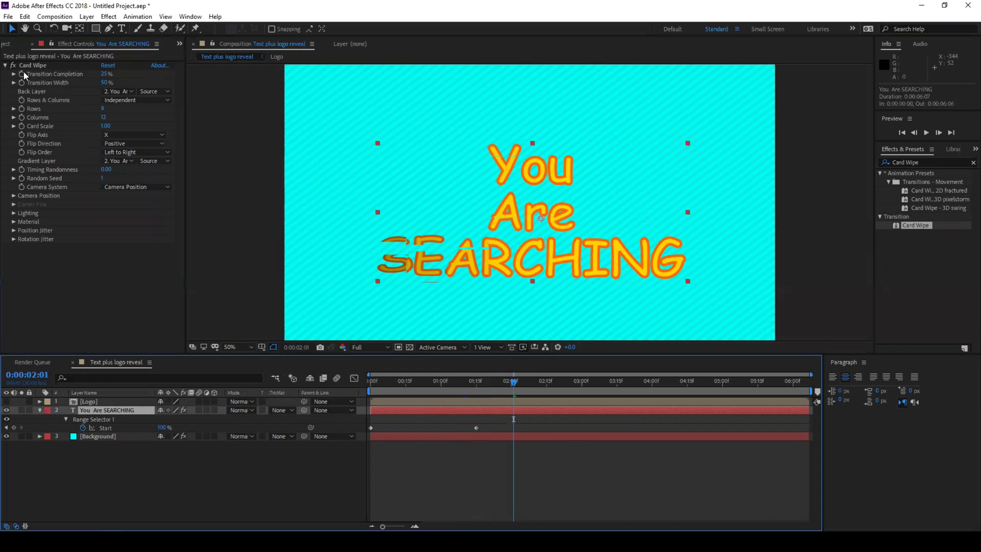
pyautogui.click(22, 74)
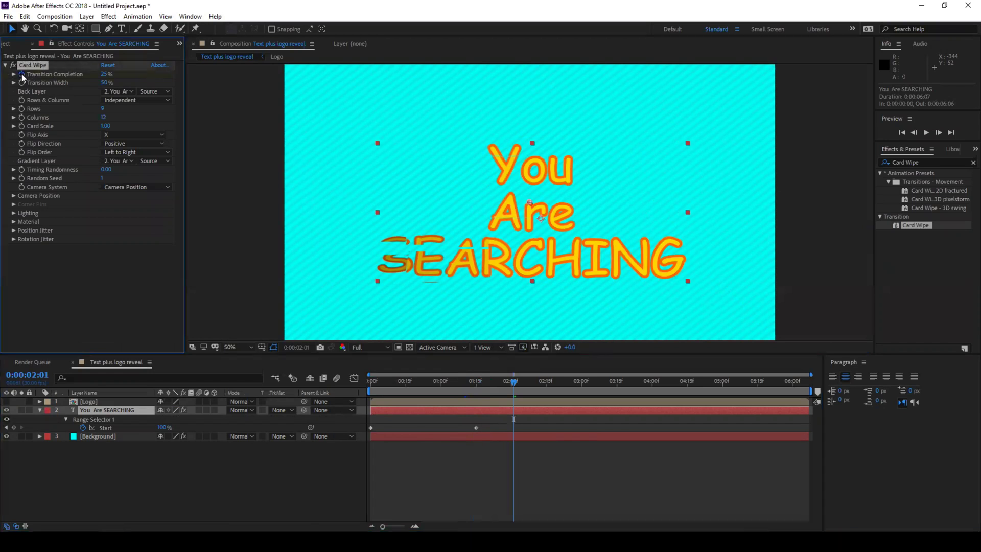
pyautogui.moveTo(93, 74); pyautogui.dragTo(87, 73)
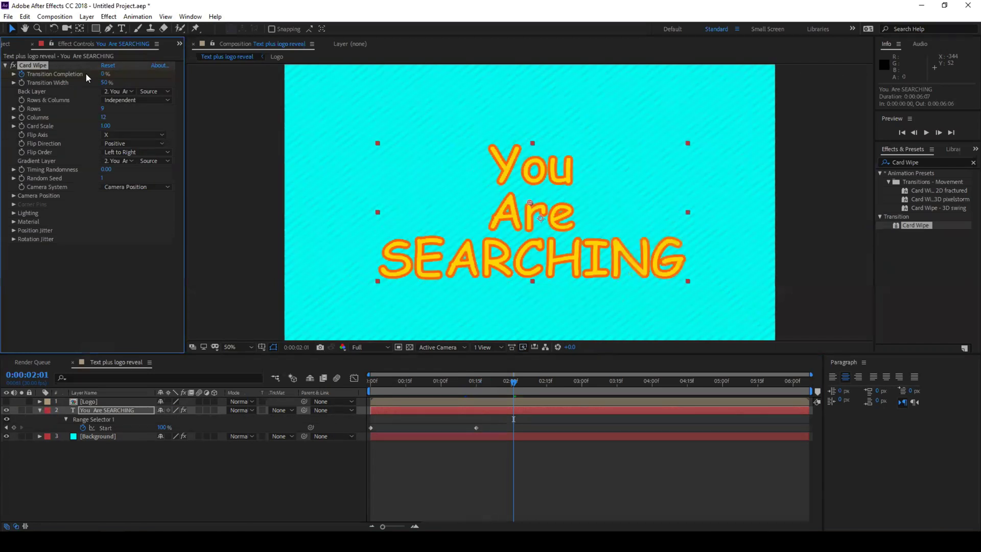
pyautogui.click(104, 410)
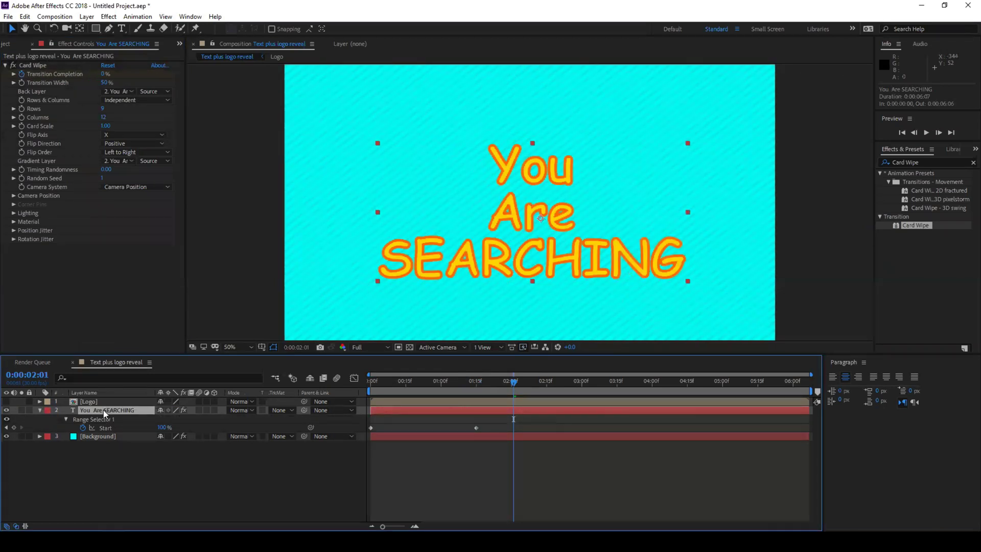
pyautogui.press('u')
pyautogui.press('u')
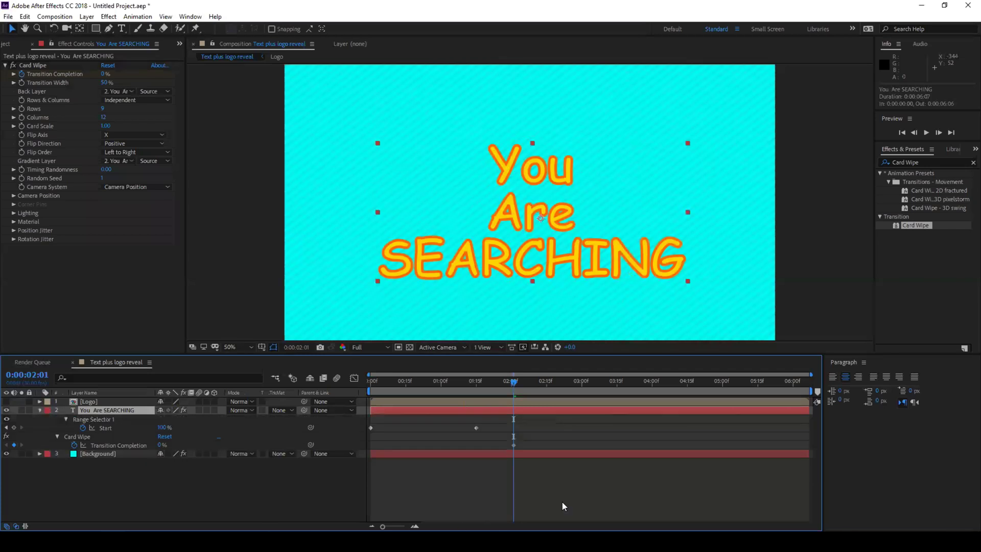
pyautogui.click(514, 444)
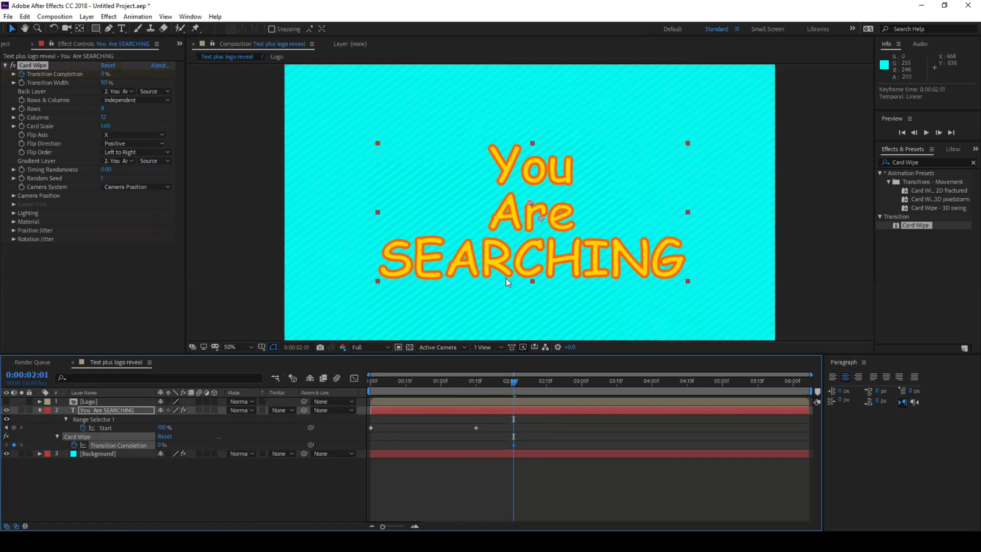
# - Set the Card Wipe's Back Layer to Logo, with 15 rows and 15 columns
pyautogui.click(116, 90)
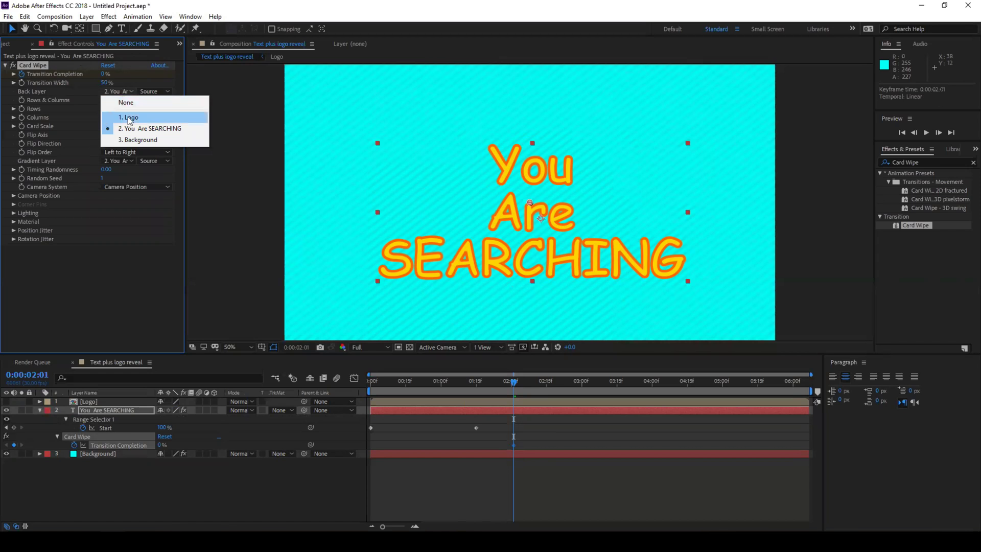
pyautogui.click(128, 117)
pyautogui.click(103, 108)
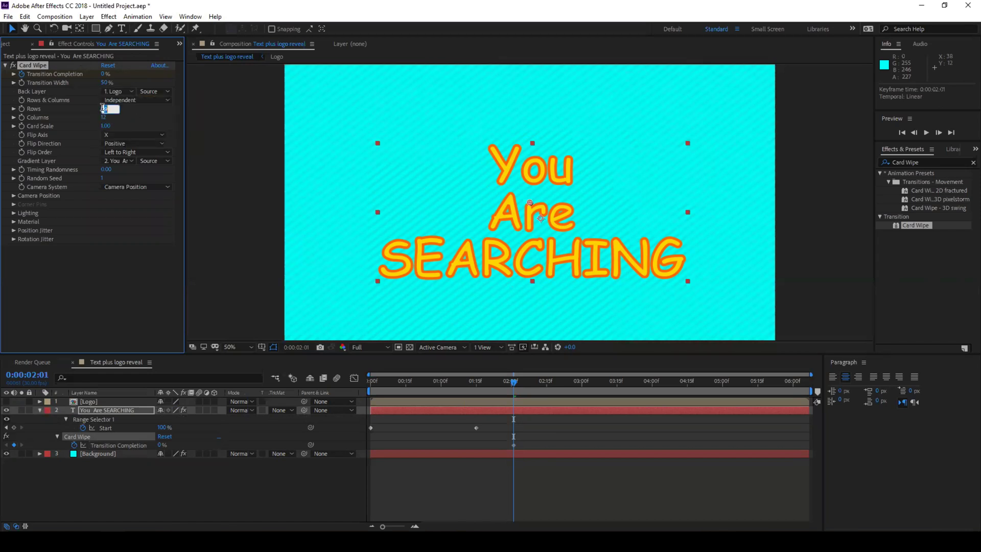
pyautogui.write('15')
pyautogui.press('Tab')
pyautogui.write('15')
# - Set the Card Wipe's Flip Order to Right to Left
pyautogui.click(115, 148)
pyautogui.click(123, 172)
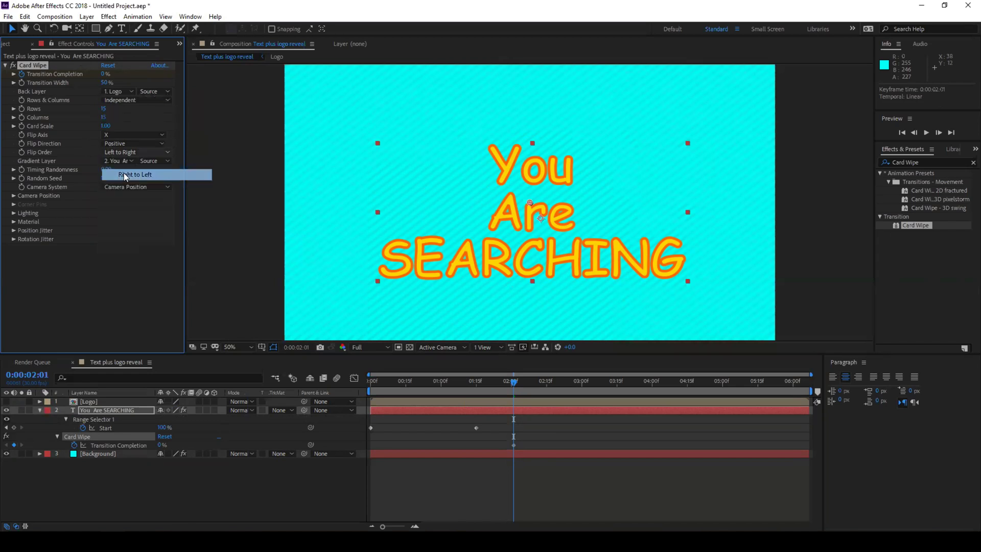
pyautogui.click(122, 265)
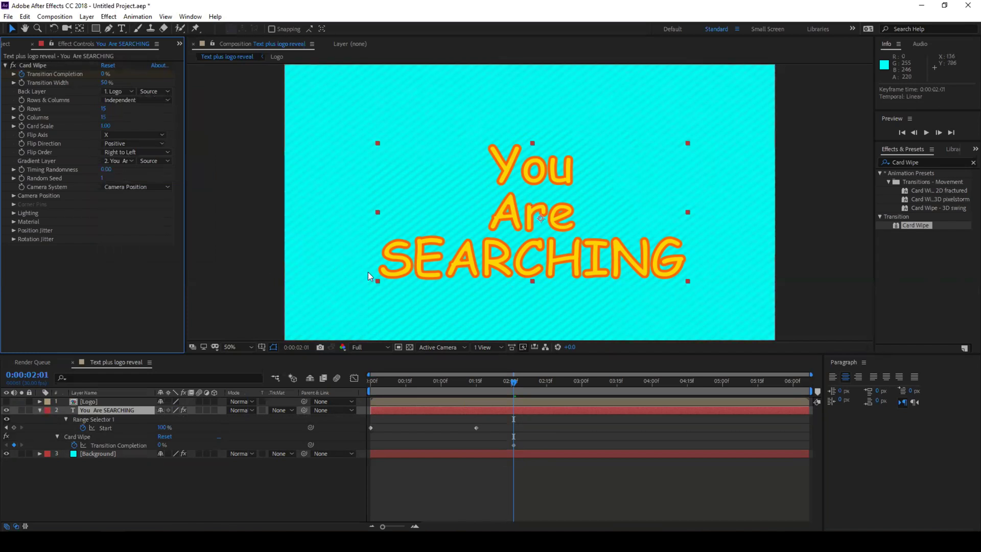
# - Keyframe Transition Completion at 100% at 0:00:03:15 and select both of its keyframes
pyautogui.click(617, 381)
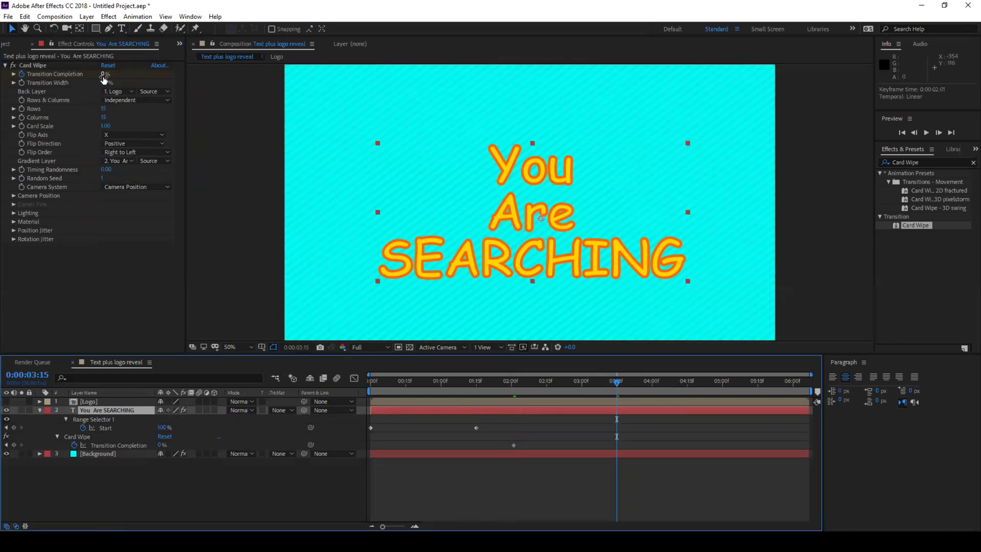
pyautogui.moveTo(103, 76); pyautogui.dragTo(210, 87)
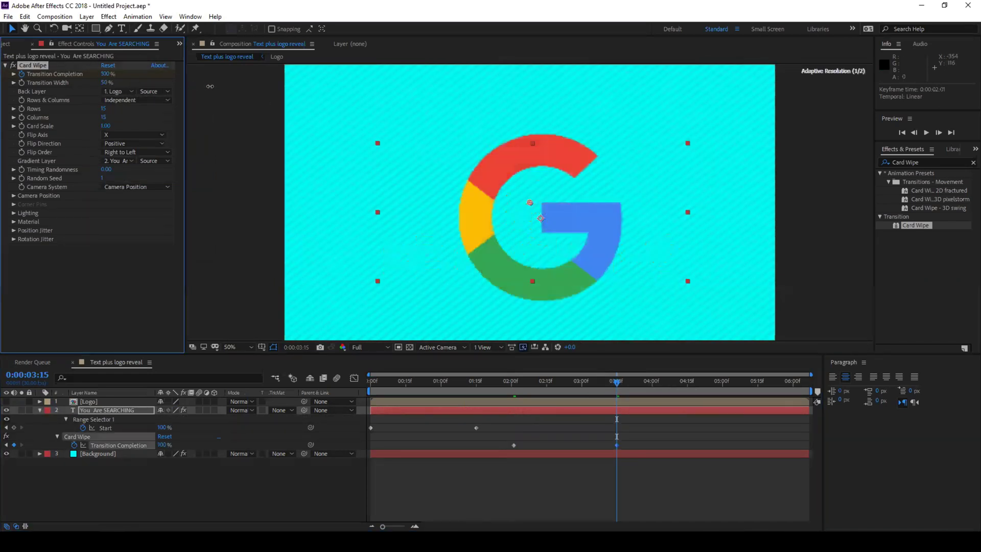
pyautogui.moveTo(508, 433); pyautogui.dragTo(625, 454)
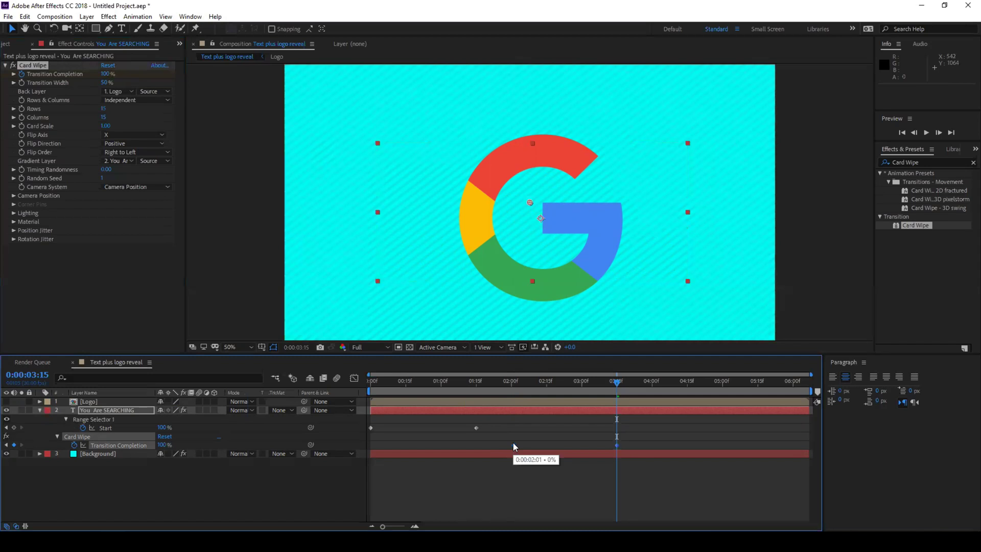
# - Preview the card wipe from 0:00:02:00 and scrub the playhead to 0:00:02:17
pyautogui.click(512, 382)
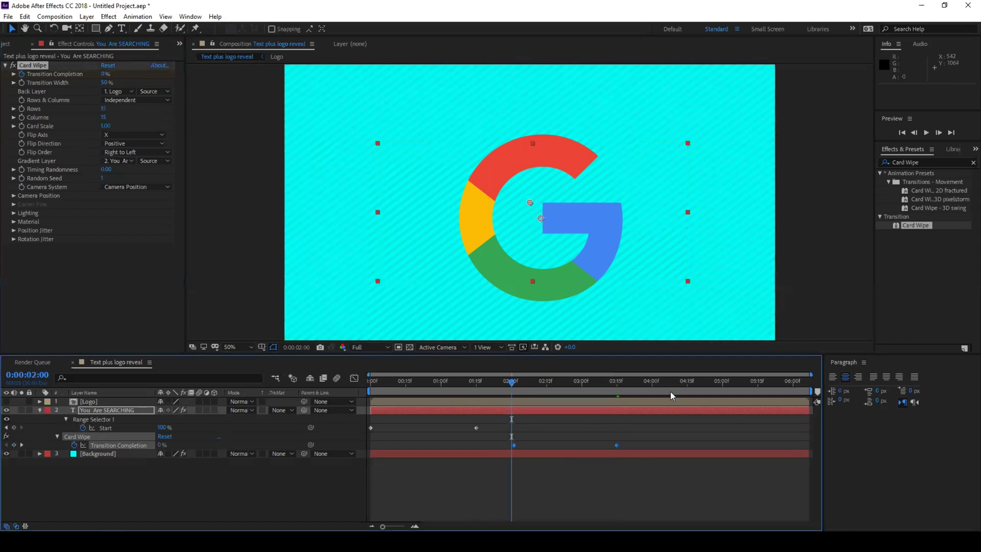
pyautogui.click(615, 384)
pyautogui.click(509, 384)
pyautogui.moveTo(510, 386); pyautogui.dragTo(542, 386)
pyautogui.click(512, 384)
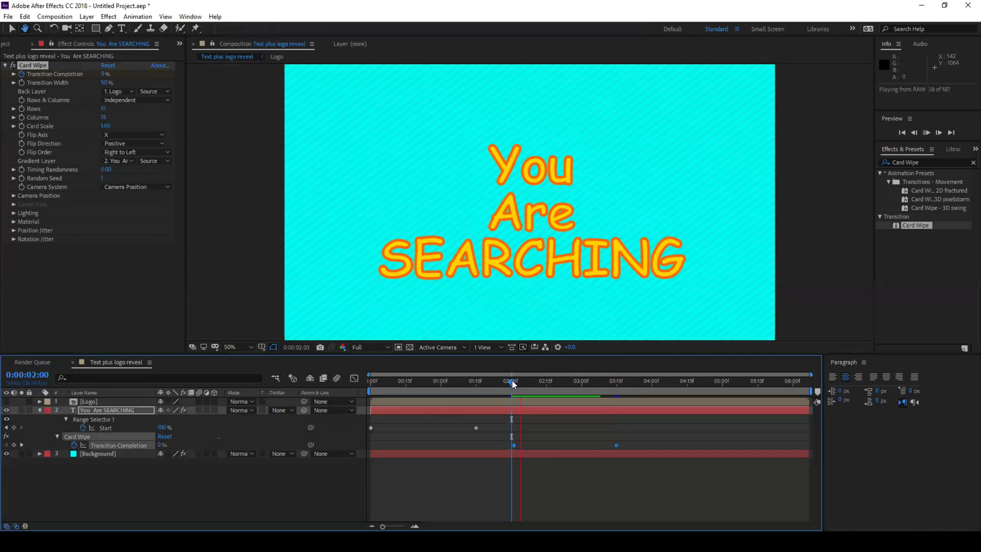
pyautogui.press('space')
pyautogui.moveTo(523, 383); pyautogui.dragTo(551, 383)
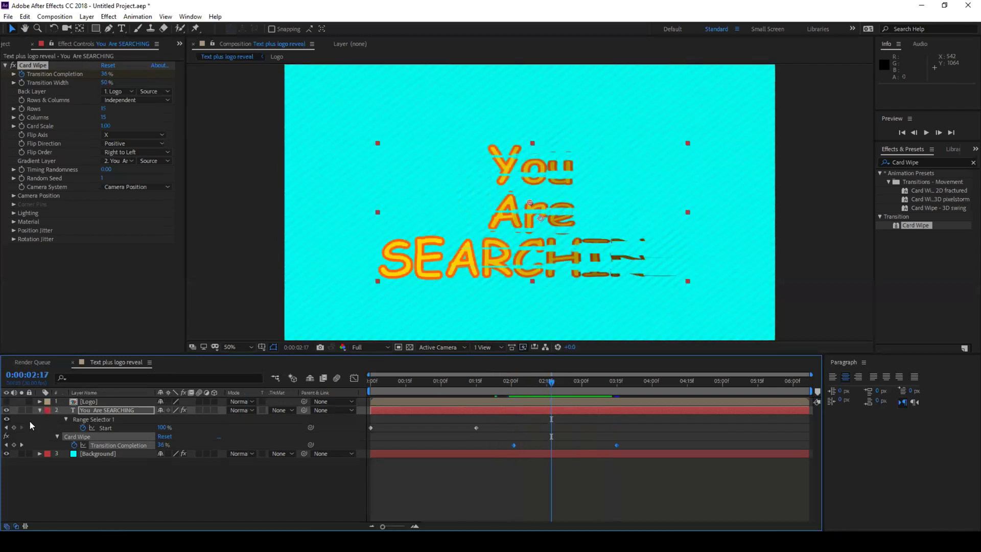
# - Collapse the "You Are SEARCHING" layer's properties and apply the Drop Shadow effect to that layer
pyautogui.click(41, 410)
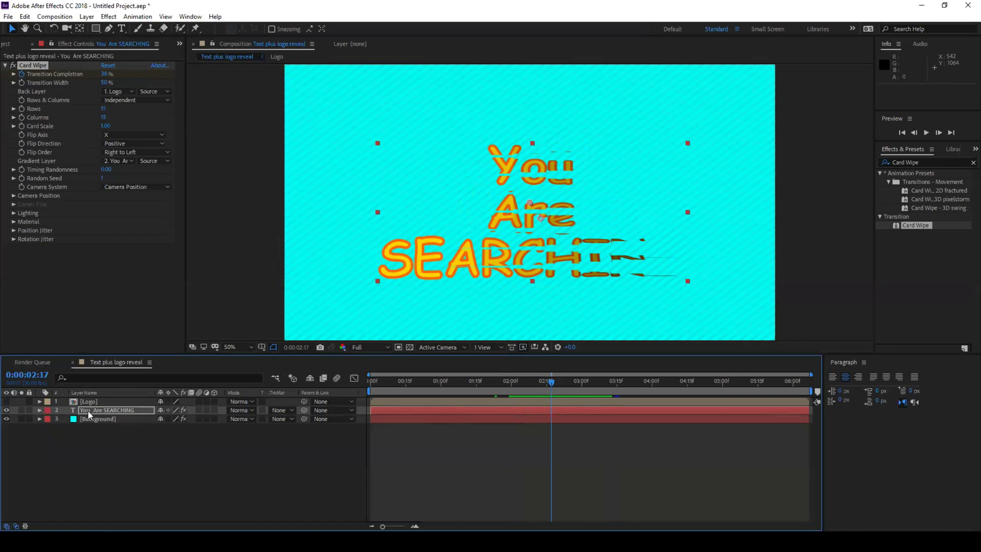
pyautogui.click(94, 410)
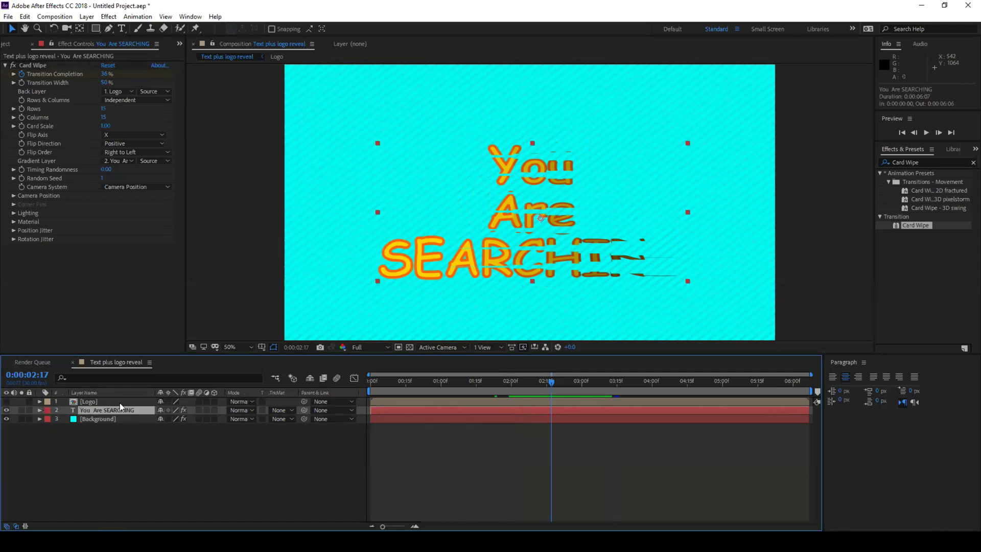
pyautogui.click(920, 162)
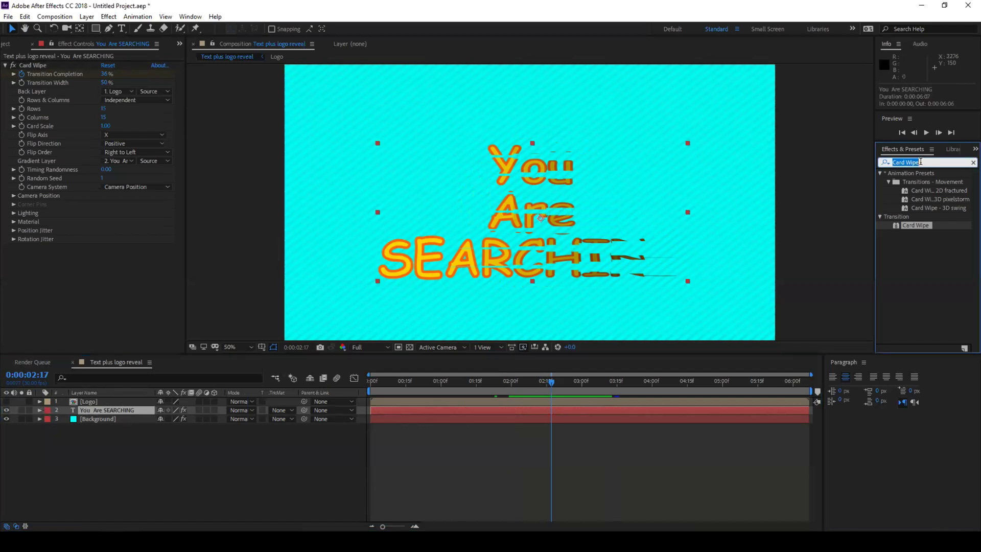
pyautogui.write('Drop')
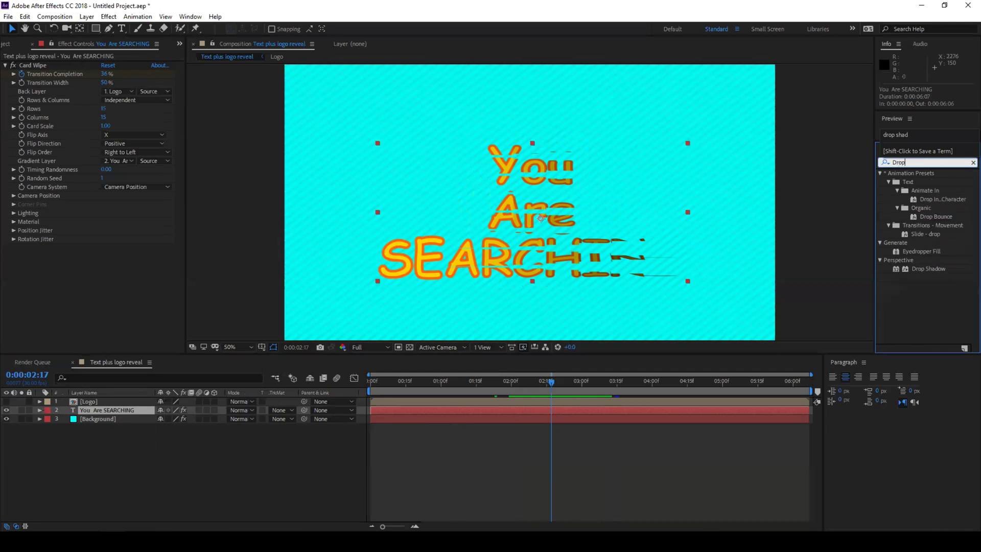
pyautogui.click(920, 269)
pyautogui.moveTo(920, 268); pyautogui.dragTo(566, 210)
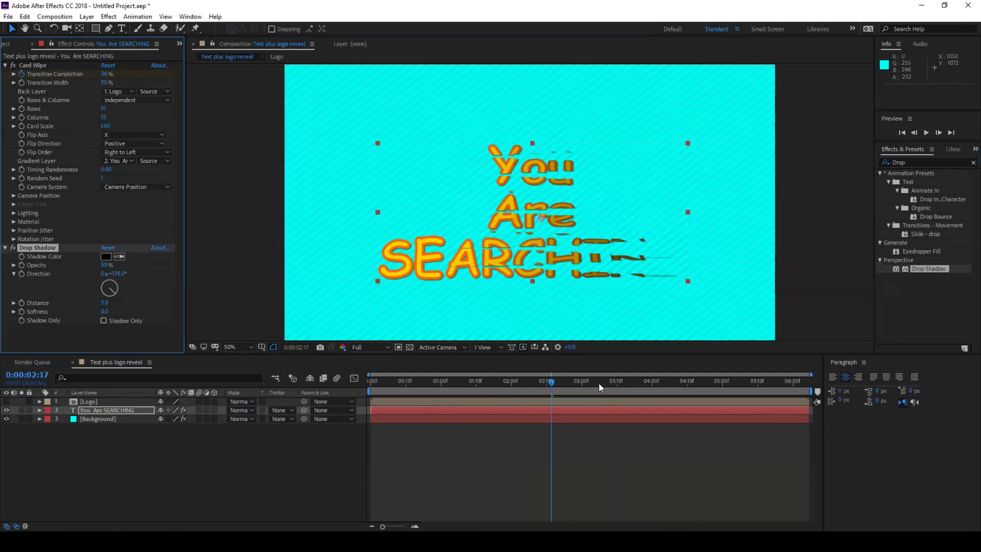
# - Set the Drop Shadow's Direction to 221°, Distance to 15 and Softness to 19, and check it on the text and logo
pyautogui.click(599, 384)
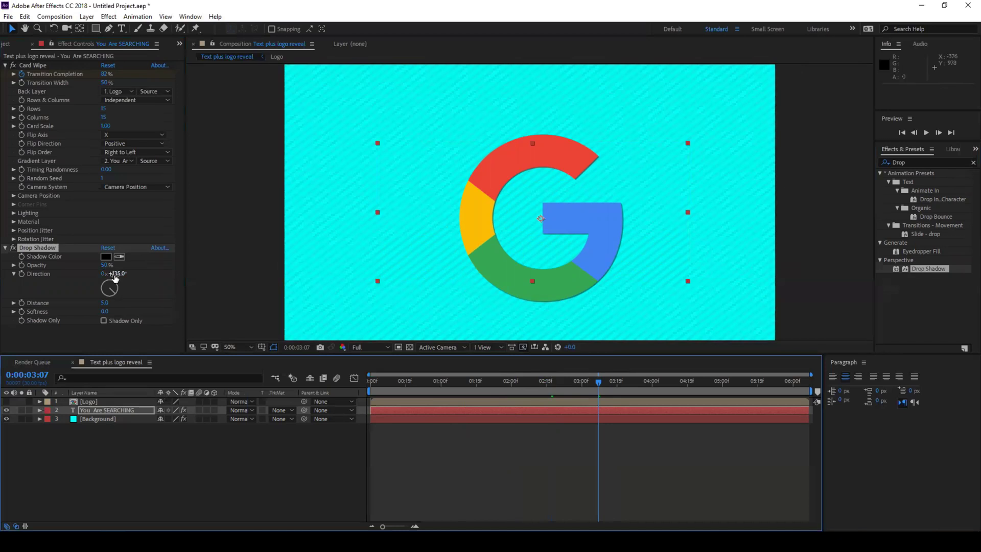
pyautogui.moveTo(117, 278); pyautogui.dragTo(159, 275)
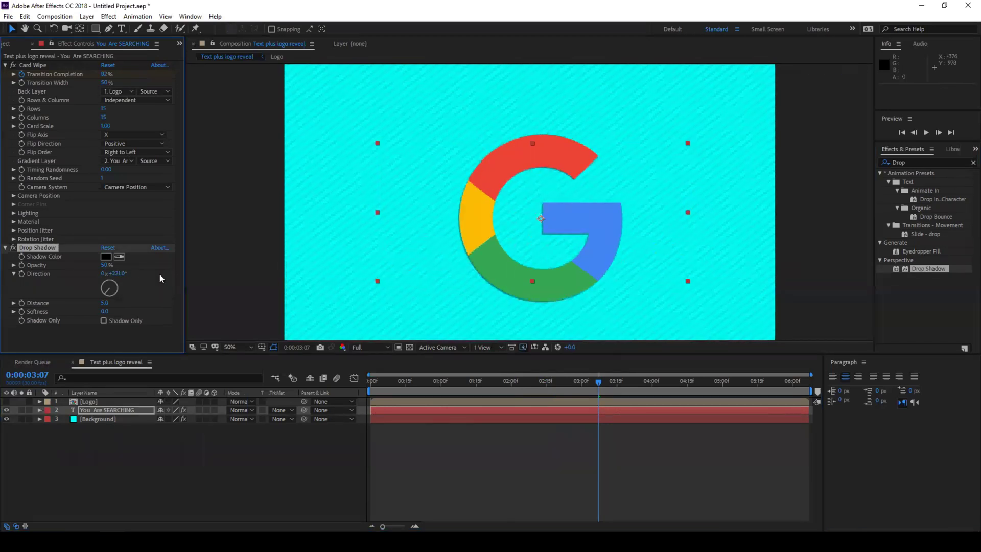
pyautogui.moveTo(105, 302)
pyautogui.mouseDown()
pyautogui.moveTo(117, 302)
pyautogui.moveTo(111, 310)
pyautogui.mouseUp()
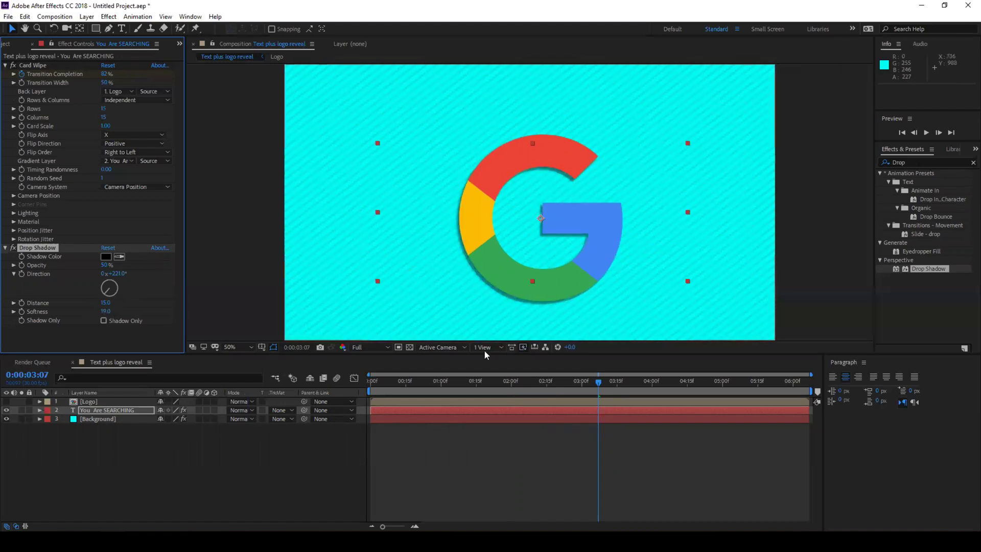
pyautogui.click(477, 384)
pyautogui.moveTo(482, 383); pyautogui.dragTo(501, 383)
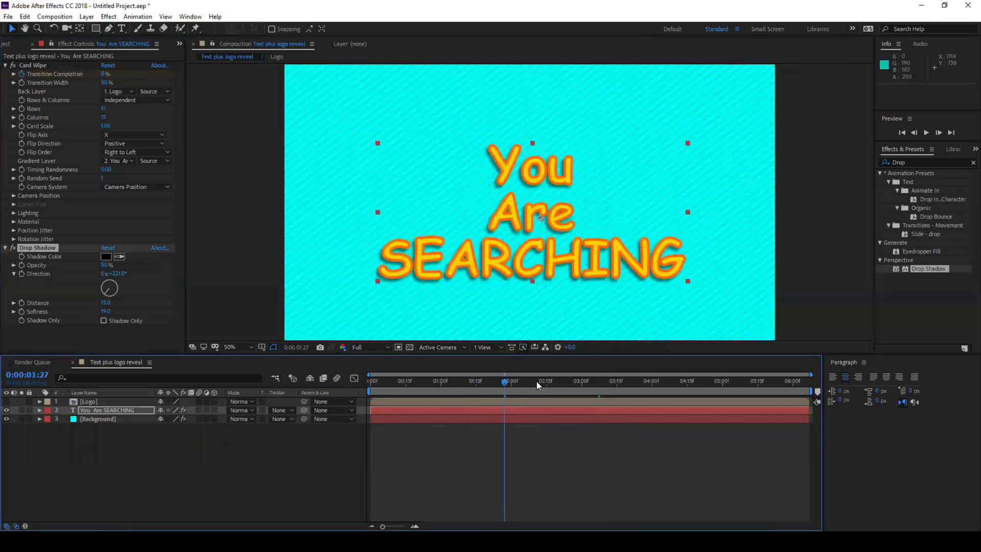
pyautogui.click(579, 380)
pyautogui.click(601, 381)
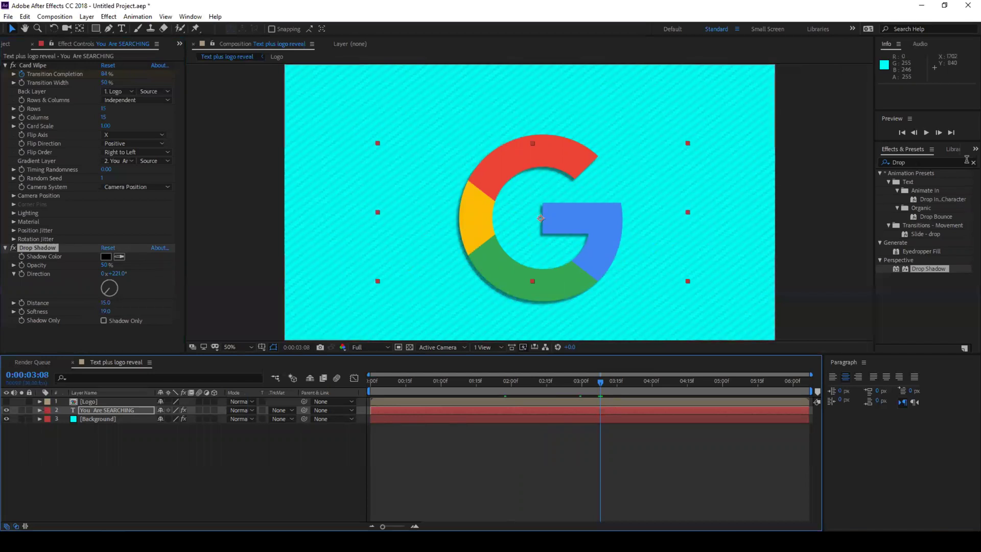
# - Apply the CC Light Sweep effect to the "You Are SEARCHING" layer
pyautogui.click(900, 163)
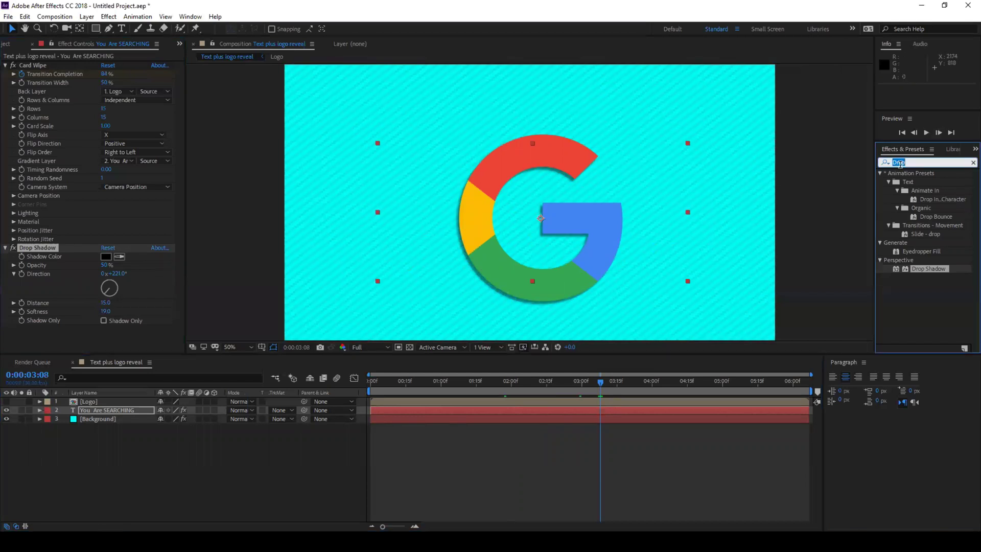
pyautogui.write('CC Li')
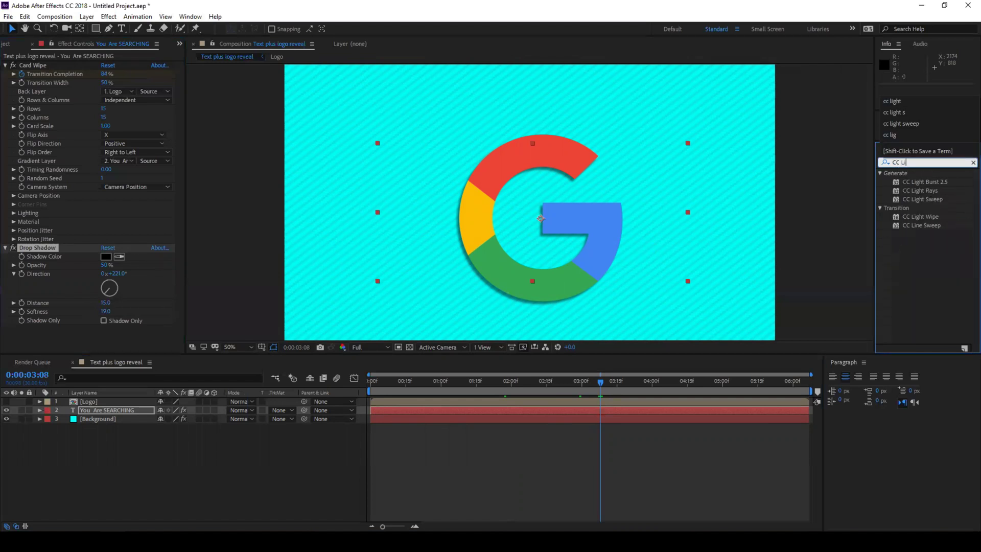
pyautogui.write('ght S')
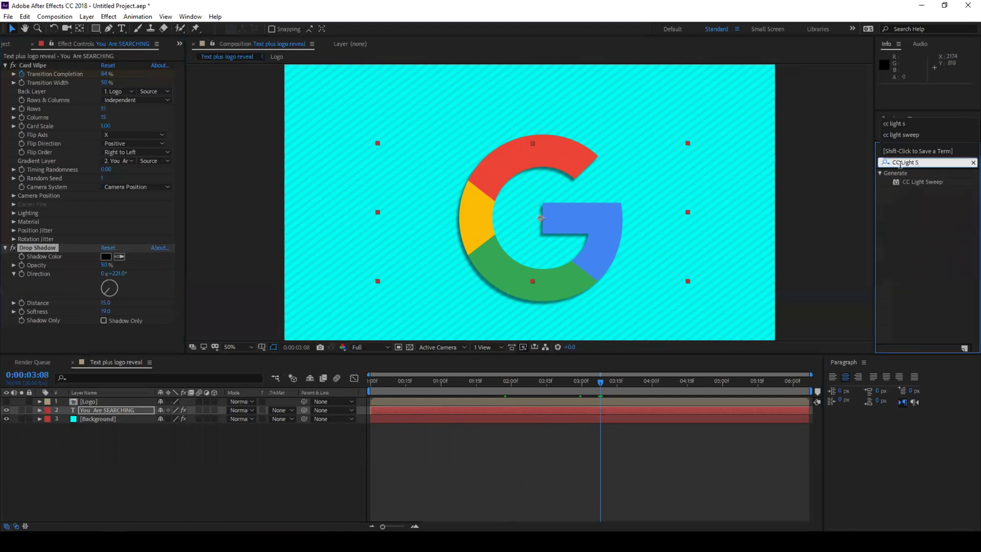
pyautogui.moveTo(918, 181); pyautogui.dragTo(549, 224)
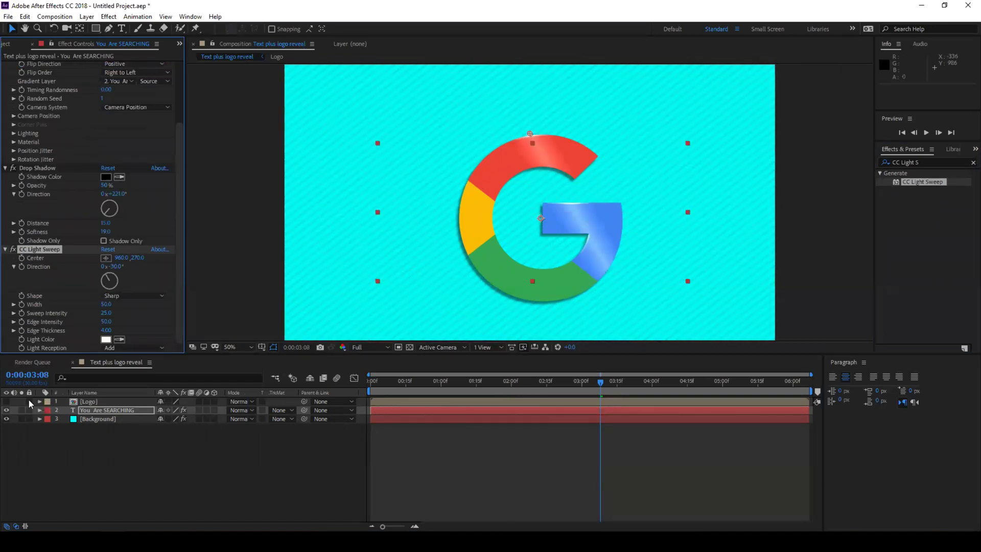
# - Keyframe the CC Light Sweep's Center at 0:00:03:29 with its point beyond the logo's lower left, at about 252, 714
pyautogui.click(103, 407)
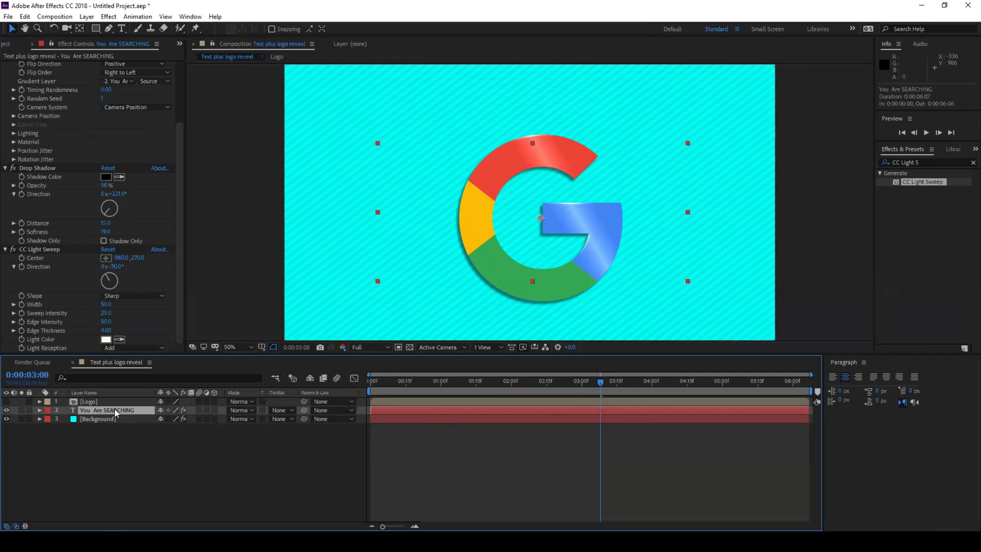
pyautogui.press('u')
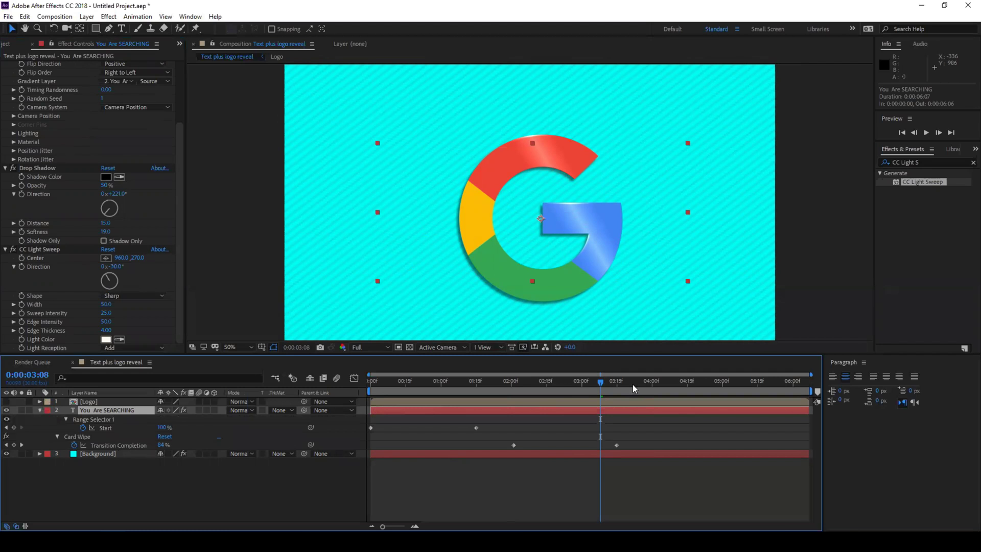
pyautogui.moveTo(602, 380); pyautogui.dragTo(647, 391)
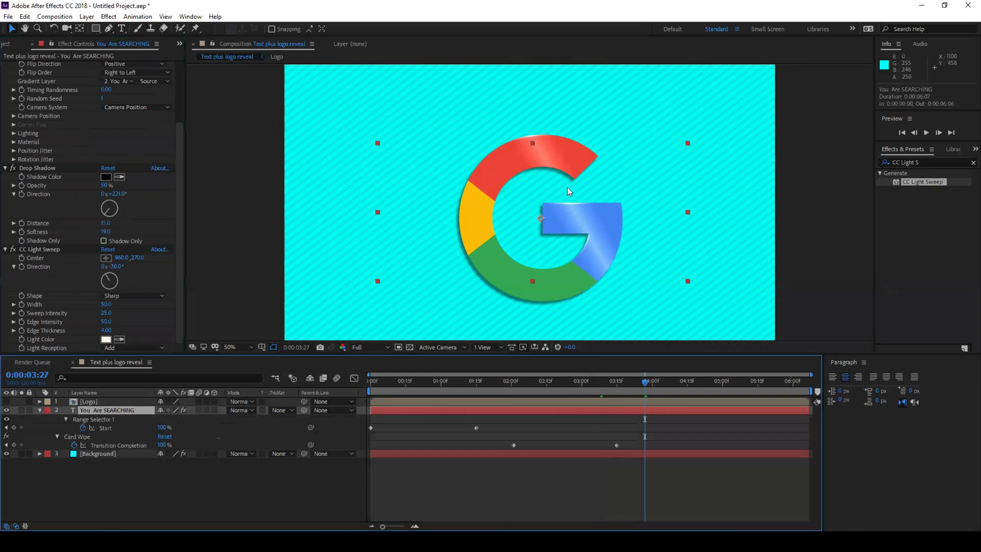
pyautogui.click(26, 249)
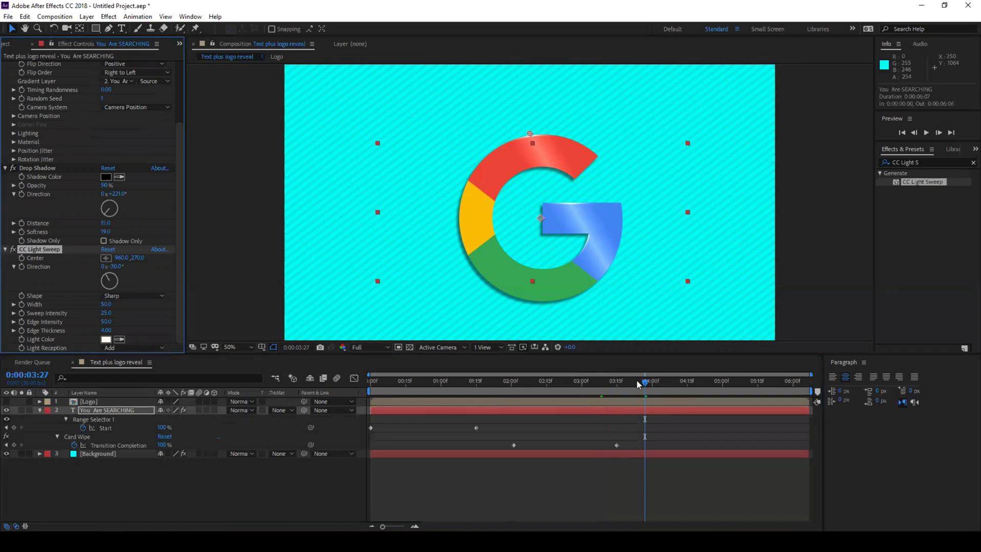
pyautogui.moveTo(643, 382); pyautogui.dragTo(649, 383)
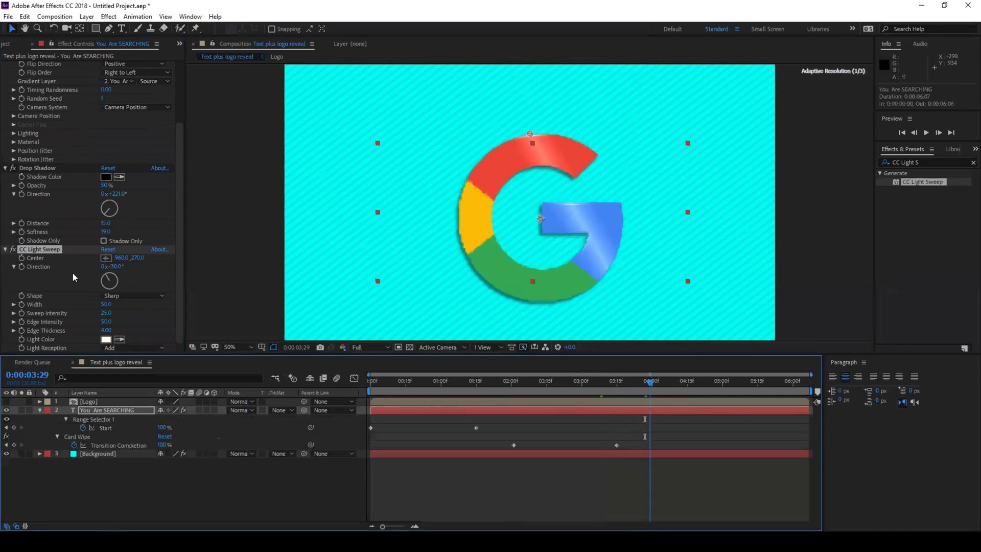
pyautogui.click(24, 259)
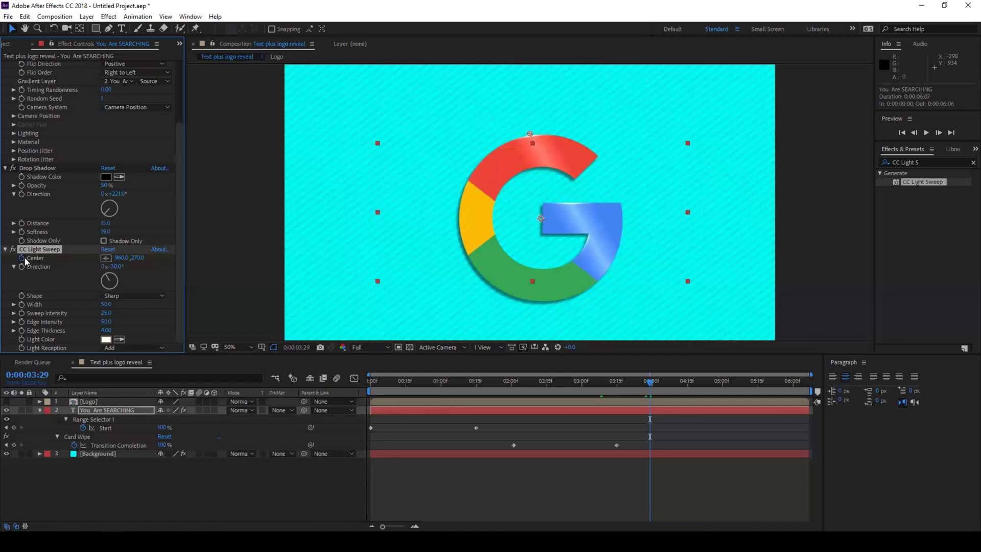
pyautogui.moveTo(530, 133); pyautogui.dragTo(350, 249)
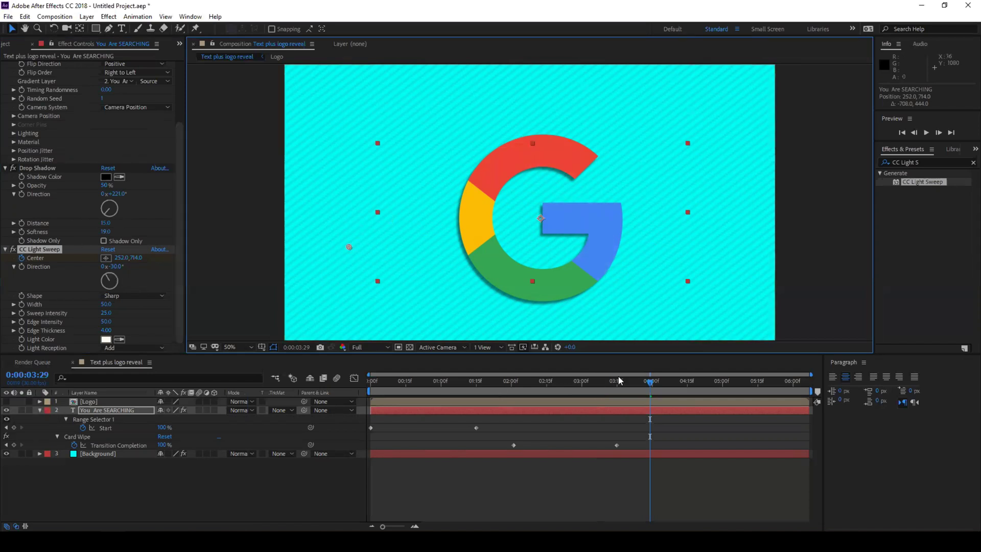
# - Keyframe the light sweep's Center at about 1480, 12 at 0:00:05:06 and select both Center keyframes
pyautogui.click(395, 411)
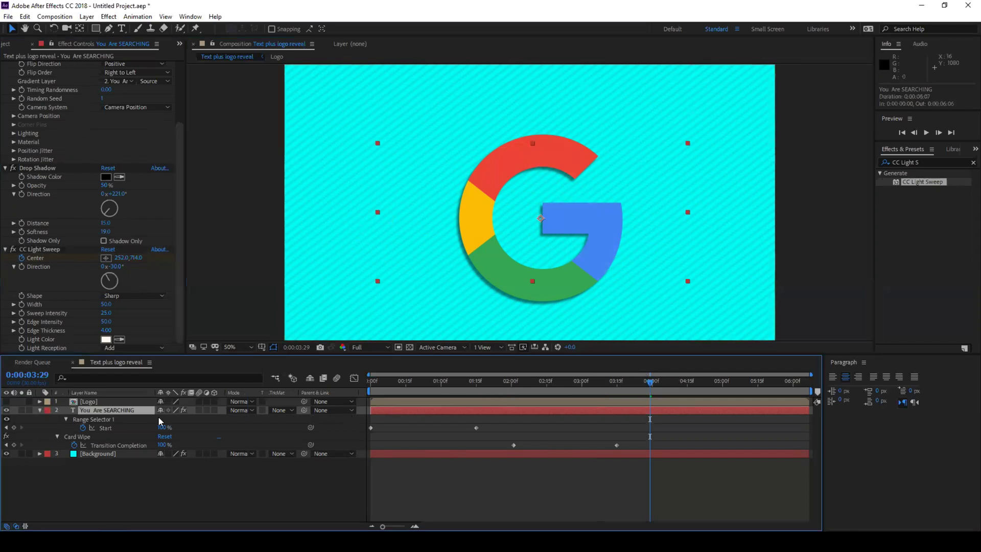
pyautogui.press('u')
pyautogui.press('u')
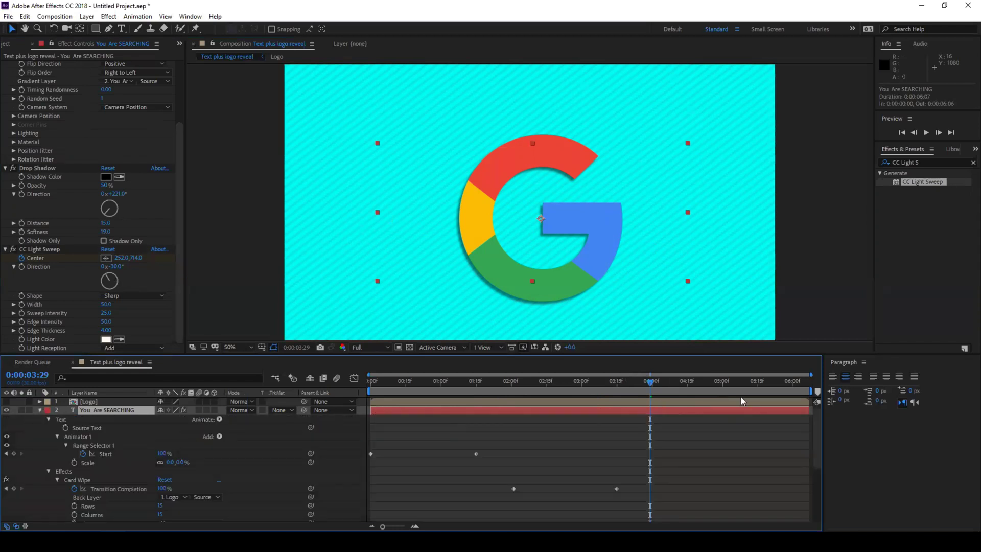
pyautogui.scroll(-3, 741, 398)
pyautogui.scroll(-1, 739, 402)
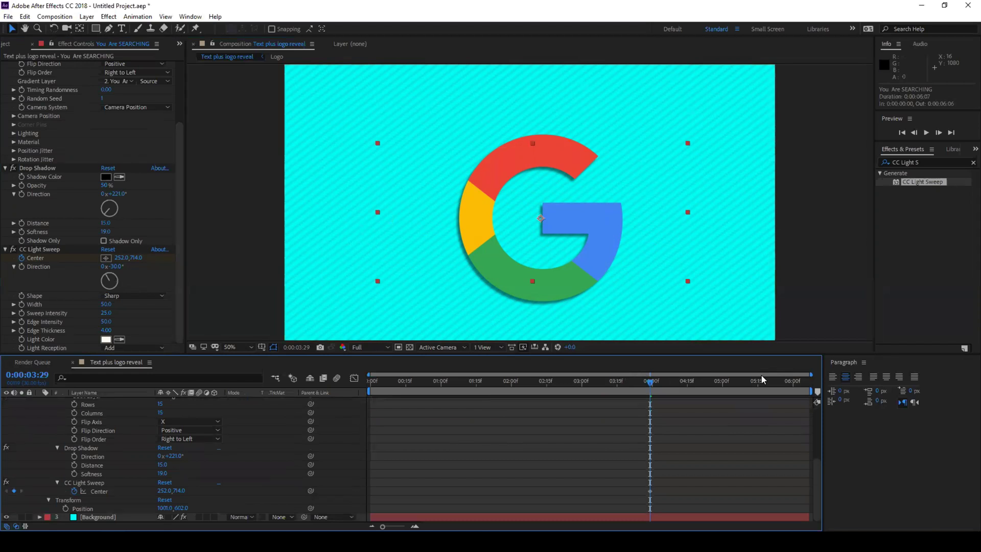
pyautogui.moveTo(725, 379); pyautogui.dragTo(737, 381)
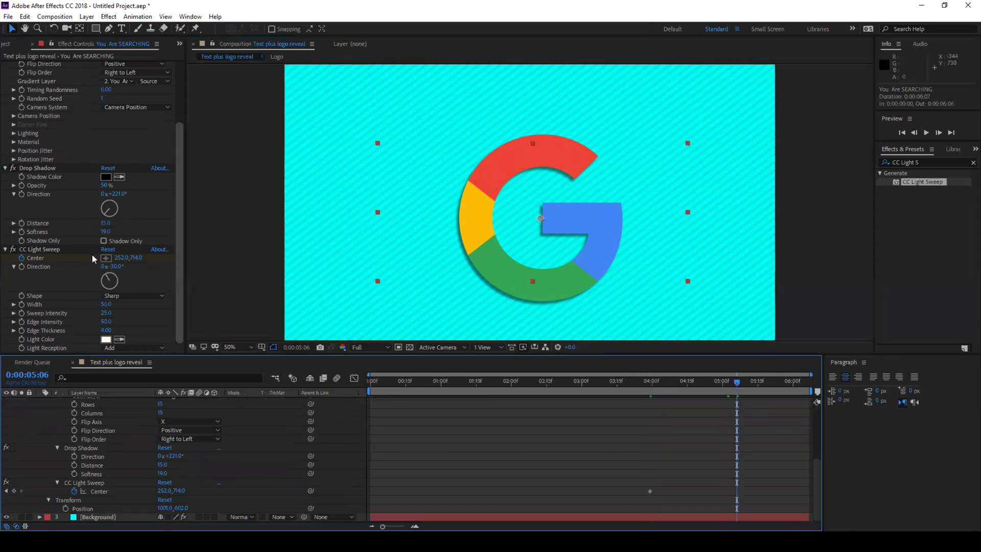
pyautogui.click(47, 257)
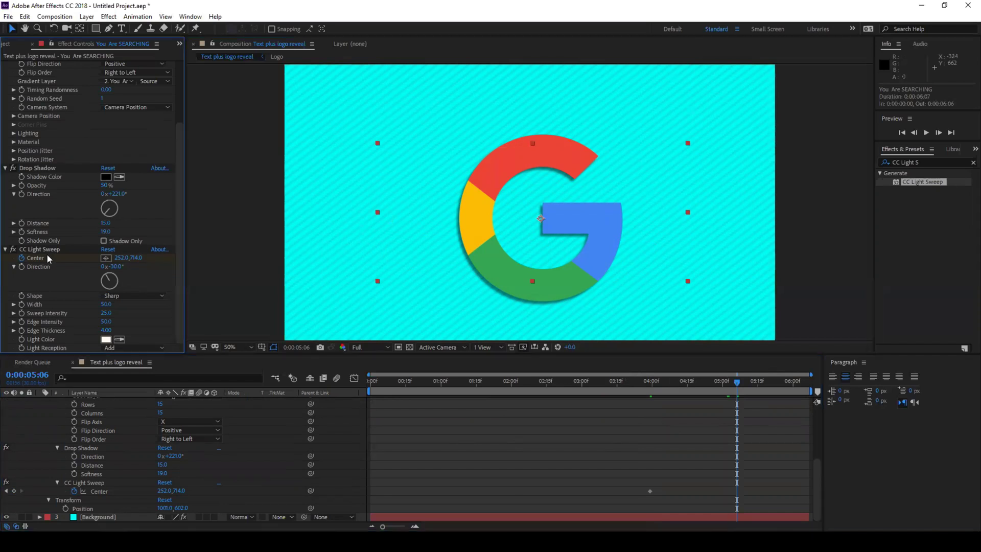
pyautogui.click(79, 258)
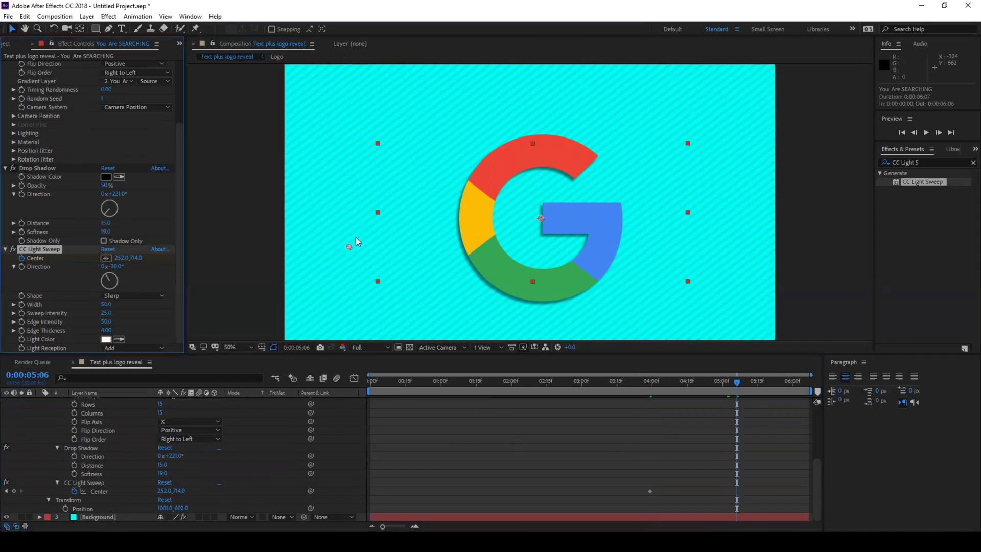
pyautogui.moveTo(349, 245); pyautogui.dragTo(525, 133)
pyautogui.moveTo(570, 112); pyautogui.dragTo(662, 64)
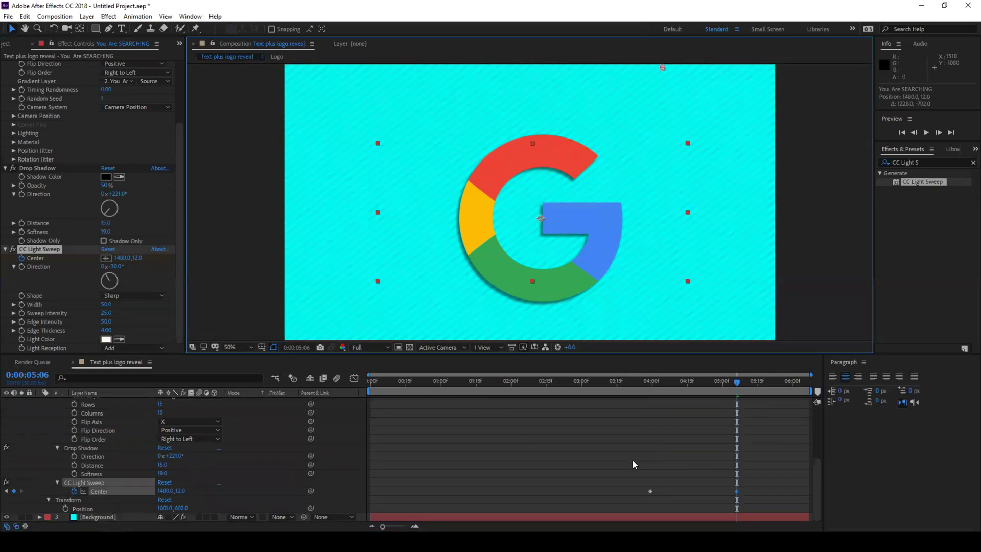
pyautogui.moveTo(632, 472); pyautogui.dragTo(747, 498)
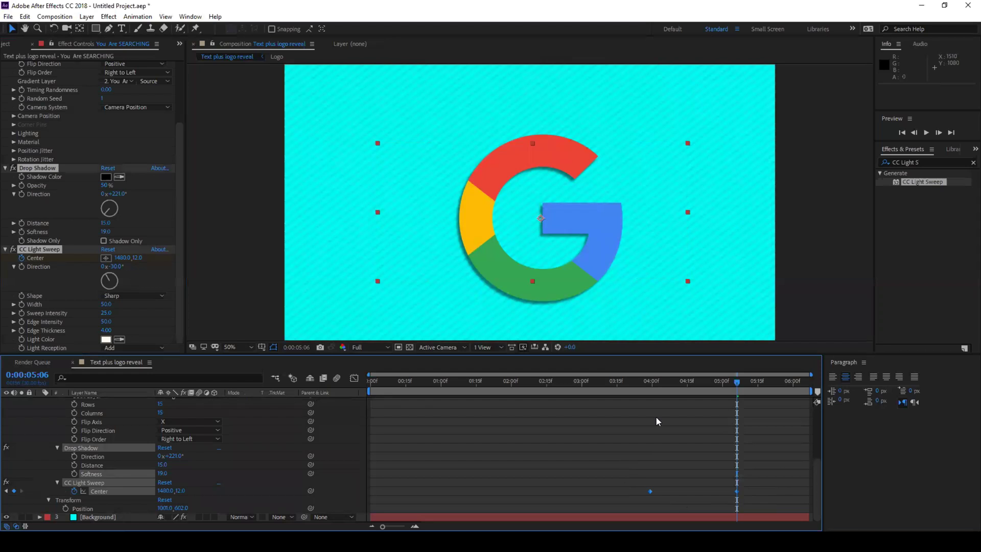
# - Collapse the "You Are SEARCHING" layer's properties and preview the composition from the start
pyautogui.moveTo(643, 382)
pyautogui.mouseDown()
pyautogui.moveTo(700, 385)
pyautogui.moveTo(739, 370)
pyautogui.moveTo(640, 381)
pyautogui.mouseUp()
pyautogui.scroll(5, 119, 419)
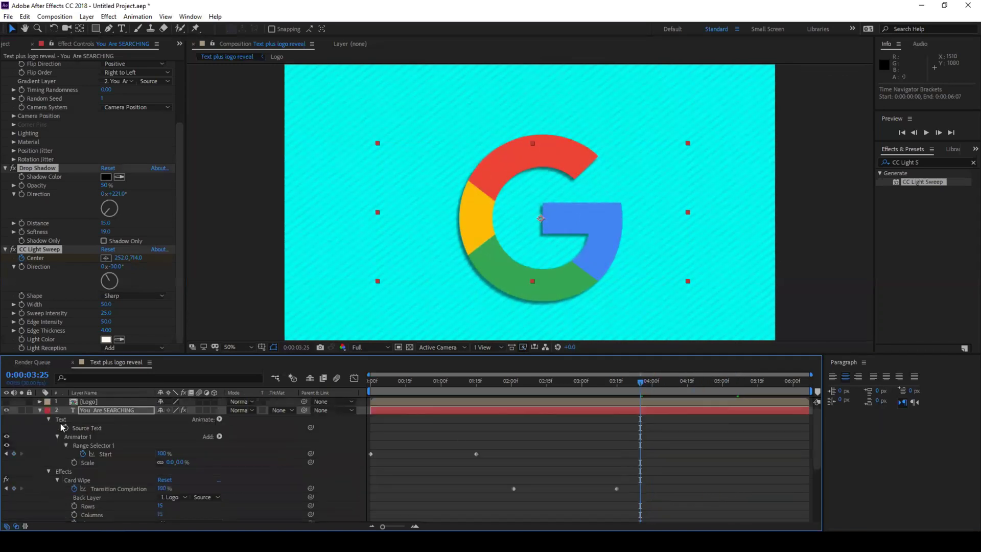
pyautogui.click(40, 410)
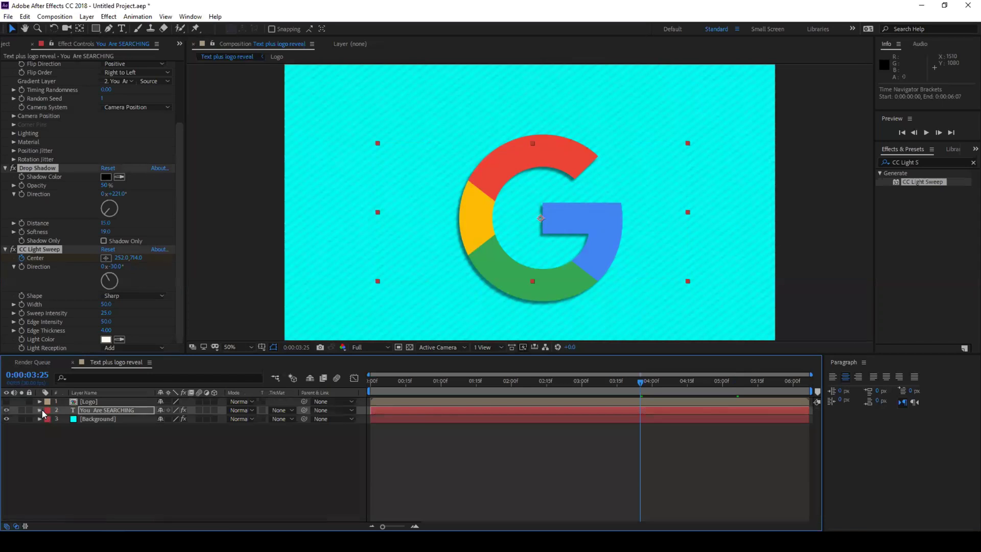
pyautogui.click(370, 388)
pyautogui.press('space')
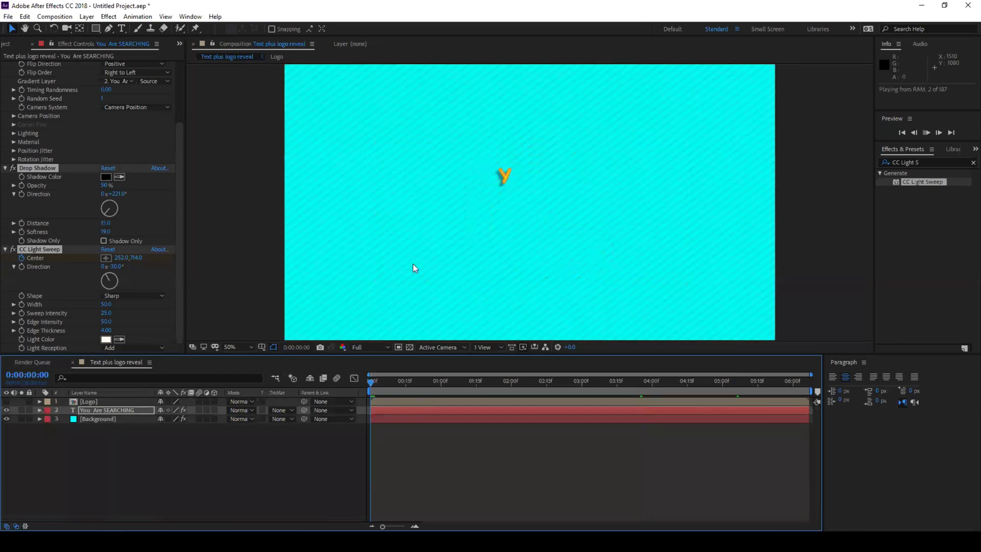